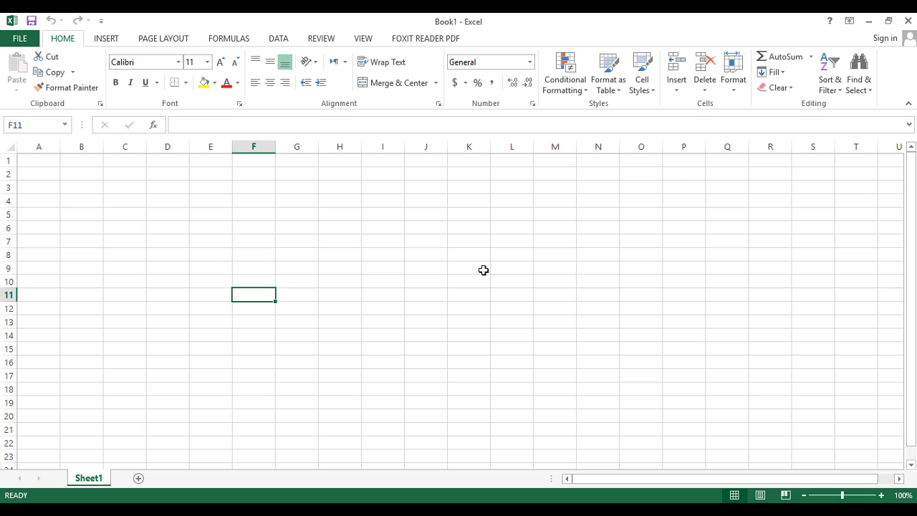
left_click(483, 268)
left_click(212, 242)
left_click(200, 214)
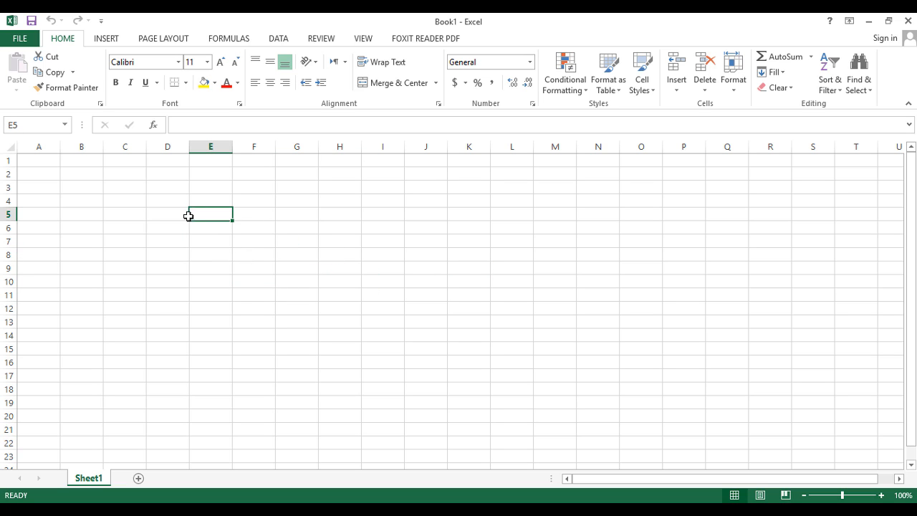
left_click(151, 215)
left_click(124, 203)
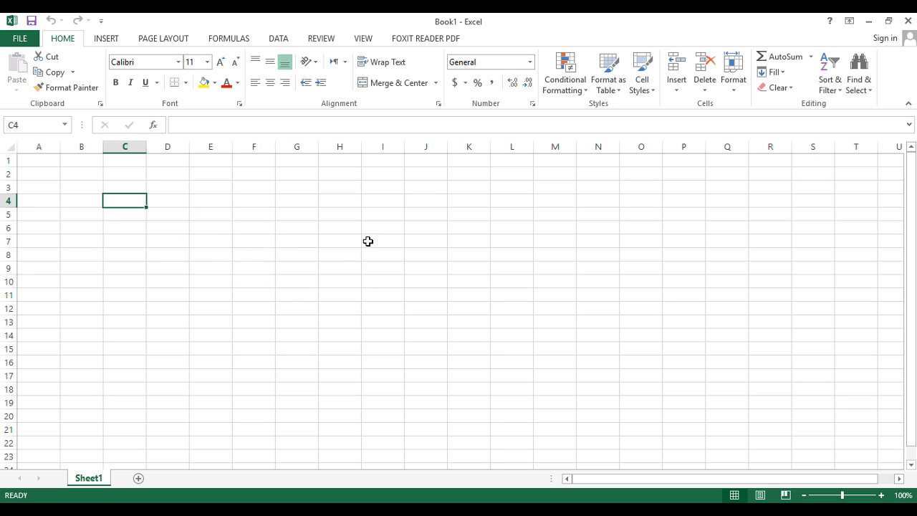
left_click_drag(236, 205, 540, 374)
left_click(613, 323)
left_click_drag(86, 182, 708, 422)
left_click(501, 331)
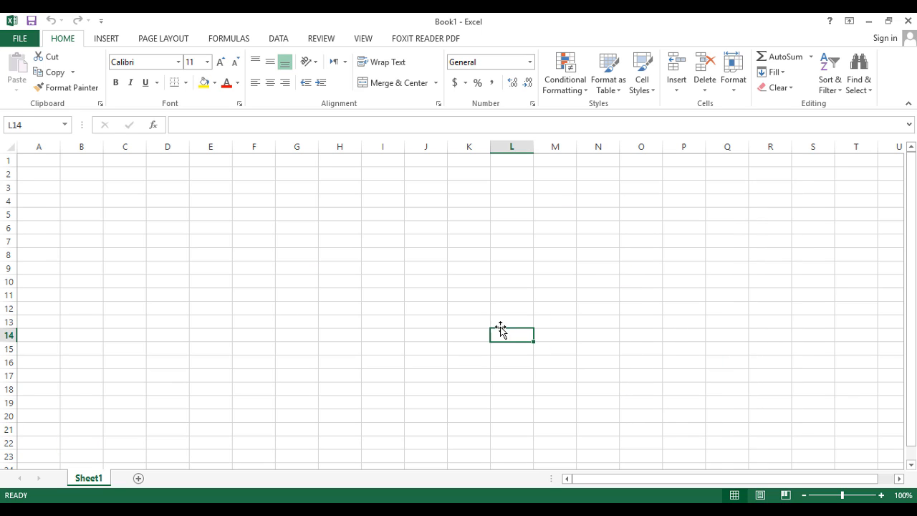
left_click(418, 217)
left_click(418, 241)
left_click(423, 271)
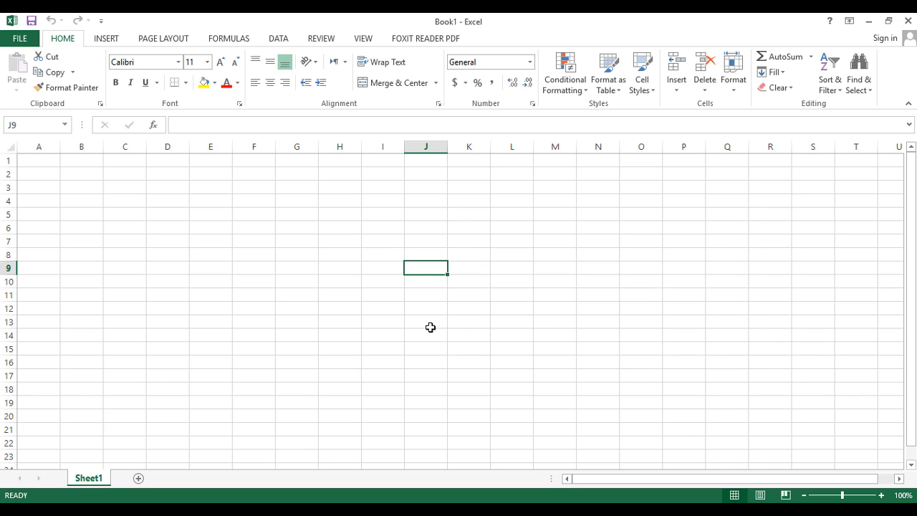
left_click(432, 325)
left_click(117, 199)
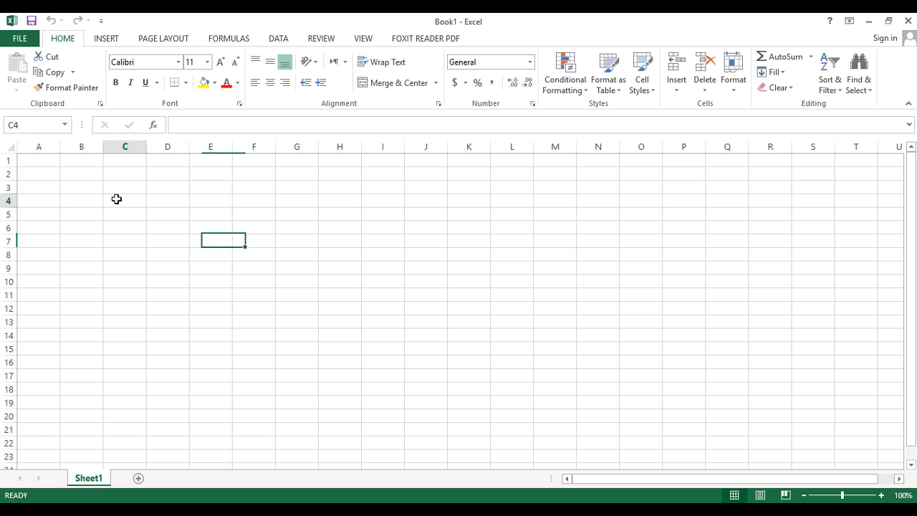
left_click(401, 199)
left_click(194, 199)
left_click_drag(170, 178, 356, 293)
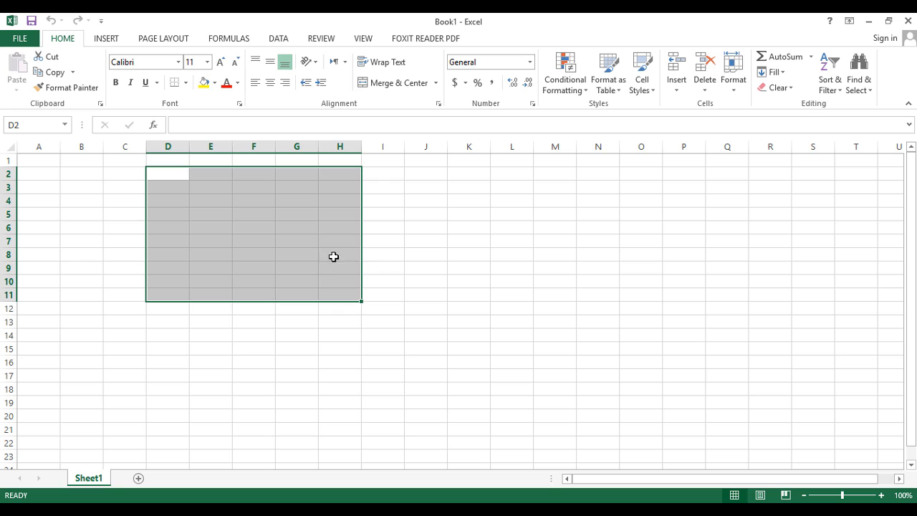
left_click(388, 254)
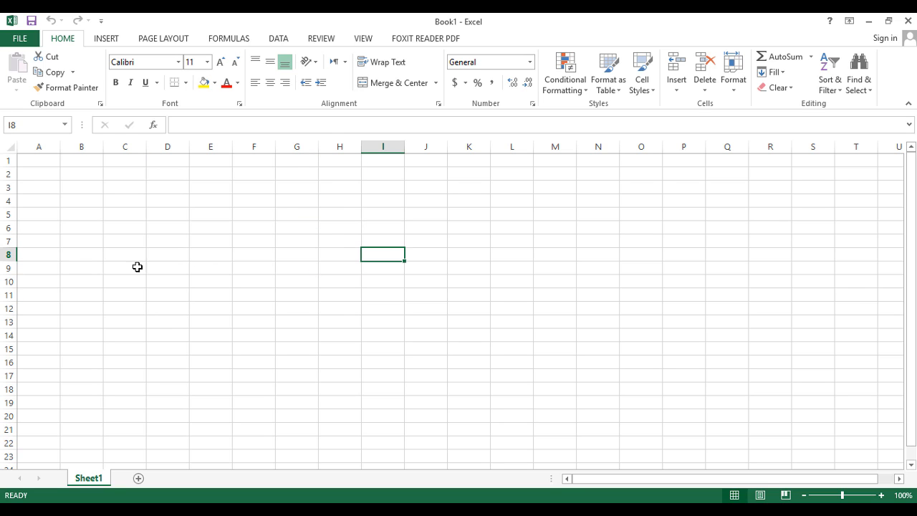
left_click(128, 199)
left_click_drag(121, 189, 351, 313)
left_click(166, 241)
left_click(117, 188)
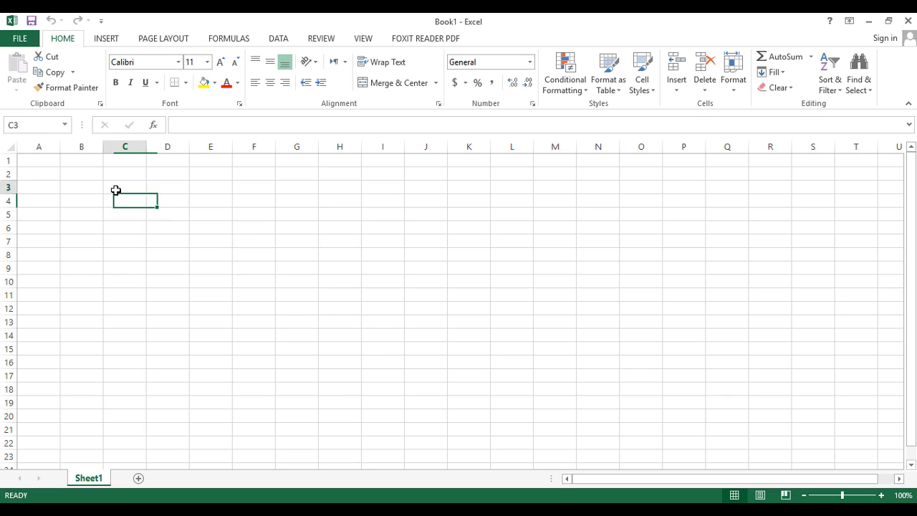
Select whole columns A, B, C, D and F one at a time, including repeats, and clear the column selection.
left_click(52, 147)
left_click(96, 144)
left_click(125, 143)
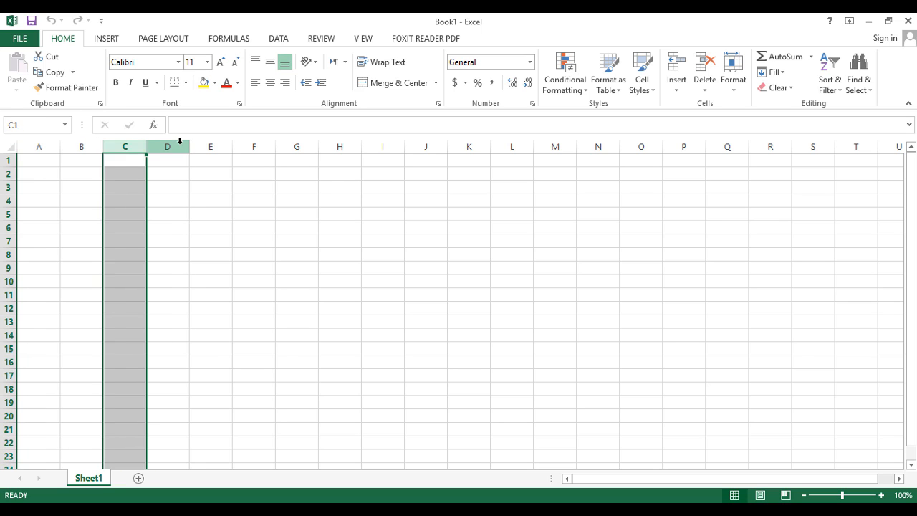
left_click(180, 141)
left_click(32, 144)
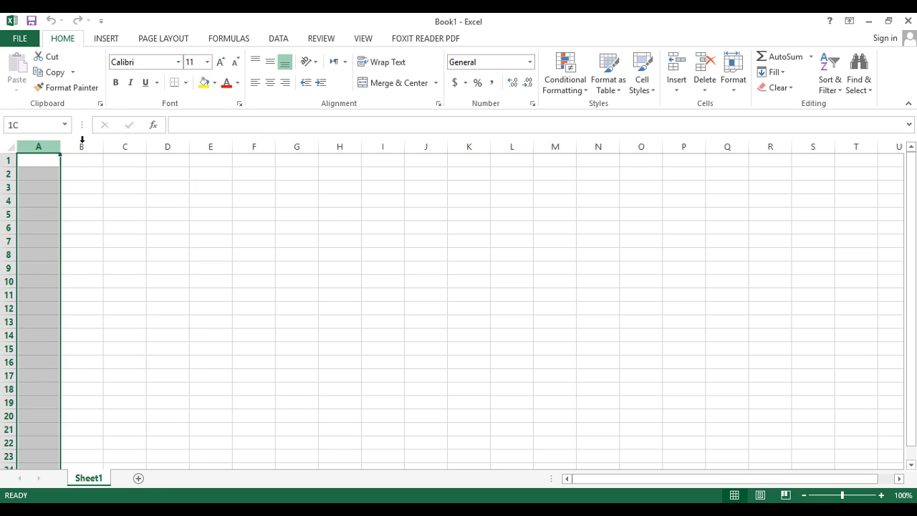
left_click(93, 143)
left_click(122, 141)
left_click(250, 141)
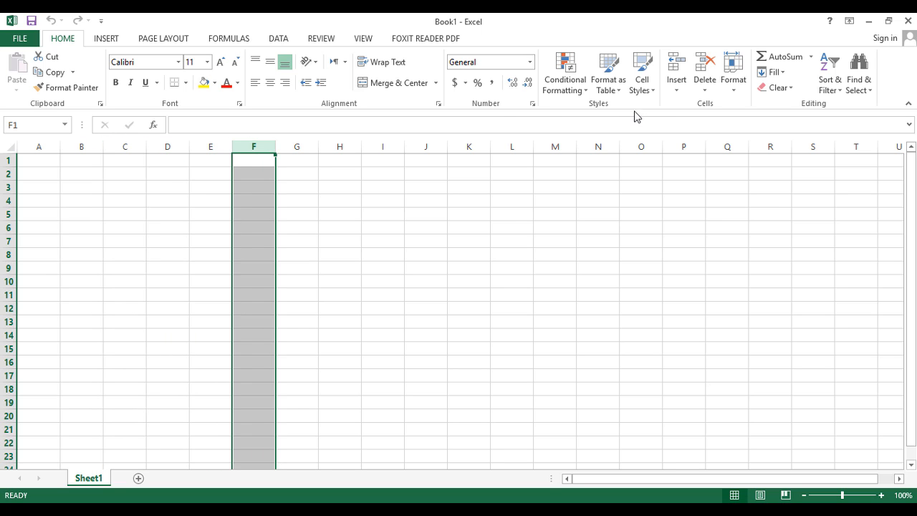
left_click(621, 186)
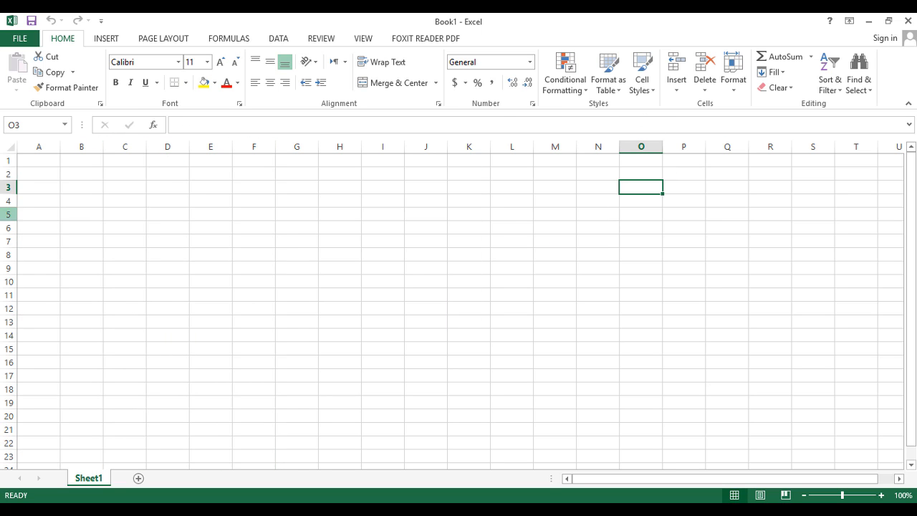
Select row 3 and rows 4 to 10, and locate cell E7 through column E and row 7.
left_click(4, 187)
left_click_drag(2, 199, 7, 282)
left_click(209, 144)
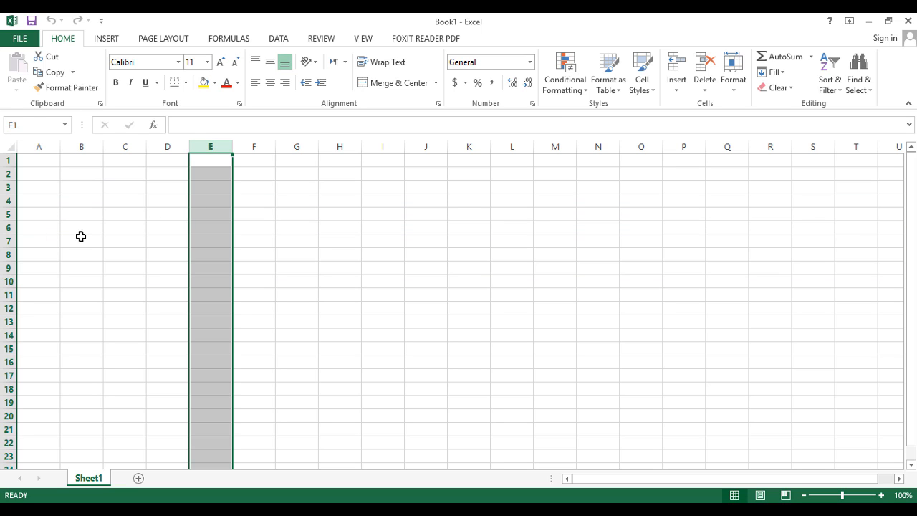
left_click(8, 241)
left_click(205, 241)
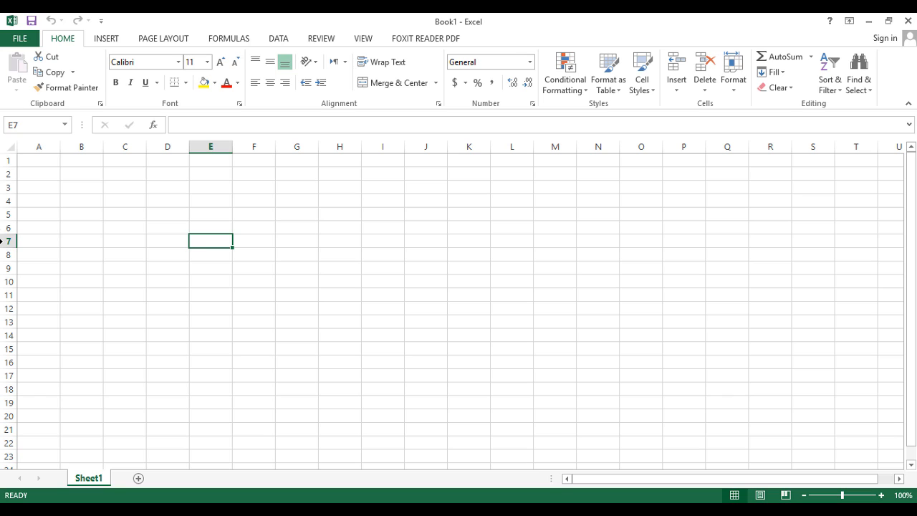
Select various cells such as F5, E7, D7 and C3 and examine the reference shown for each.
left_click(33, 124)
left_click(45, 128)
left_click_drag(45, 128, 2, 129)
left_click(237, 216)
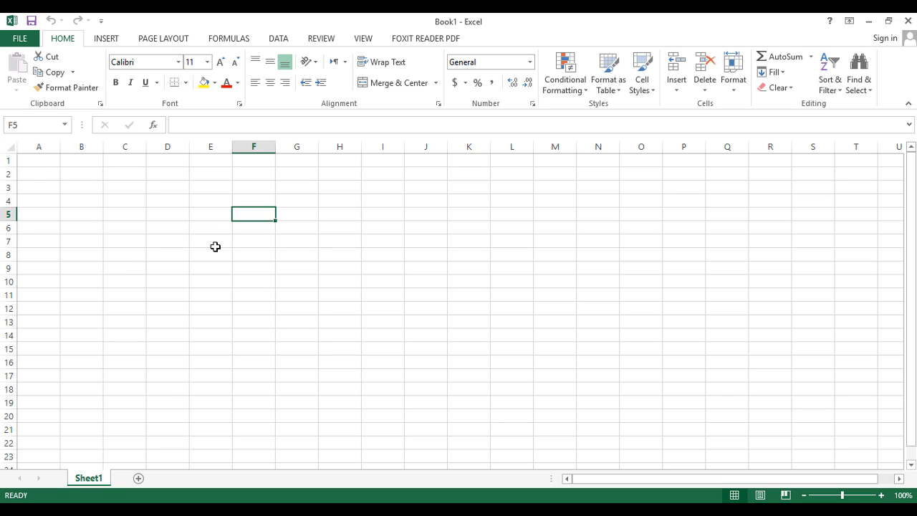
left_click(215, 246)
left_click(278, 244)
left_click(223, 243)
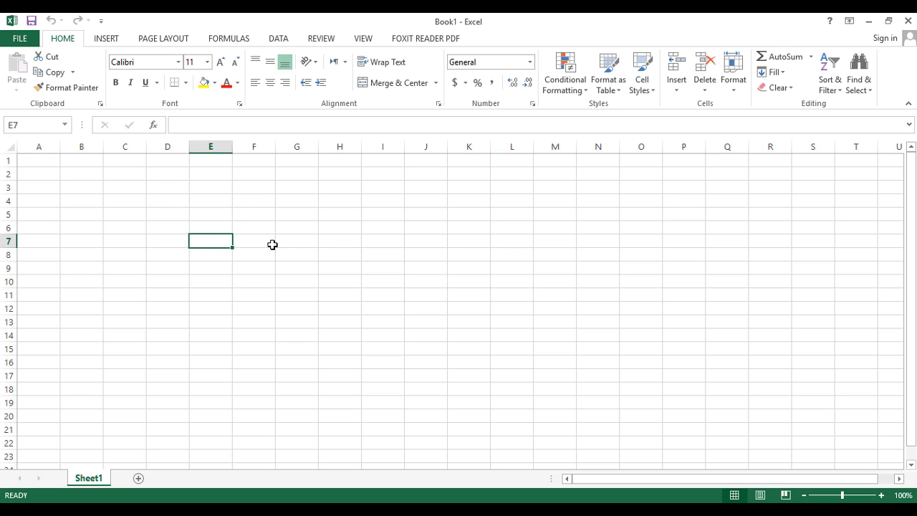
left_click(28, 124)
left_click(178, 239)
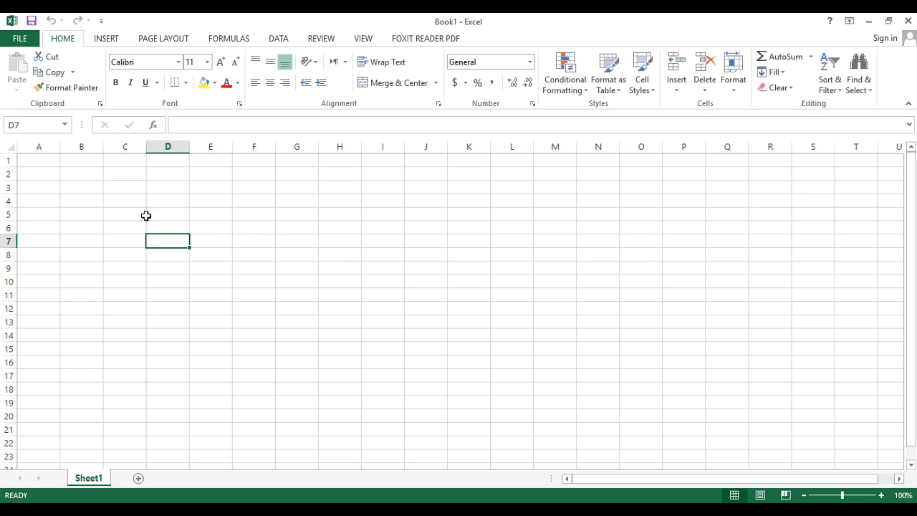
left_click(144, 215)
left_click(141, 182)
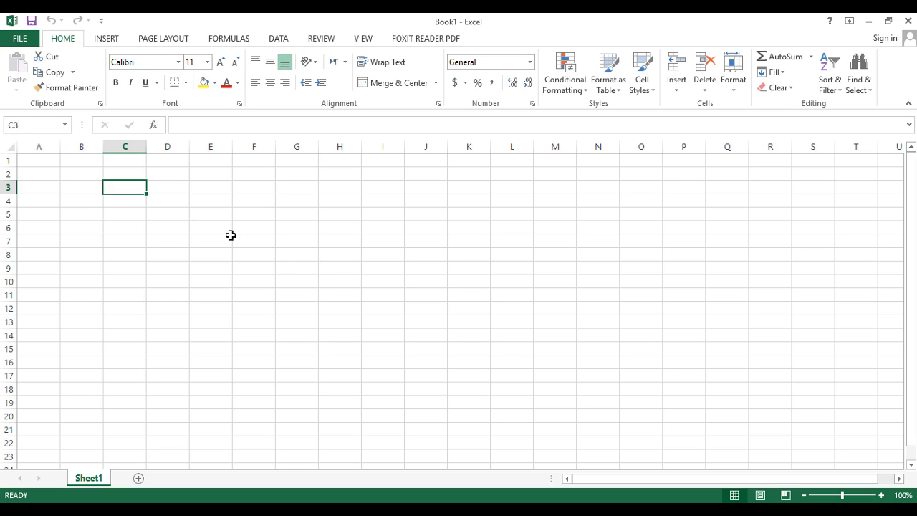
left_click(295, 260)
left_click(294, 279)
Enter the headers Sn, Item, Qty and Amount across row 4, starting at cell C4.
left_click(30, 125)
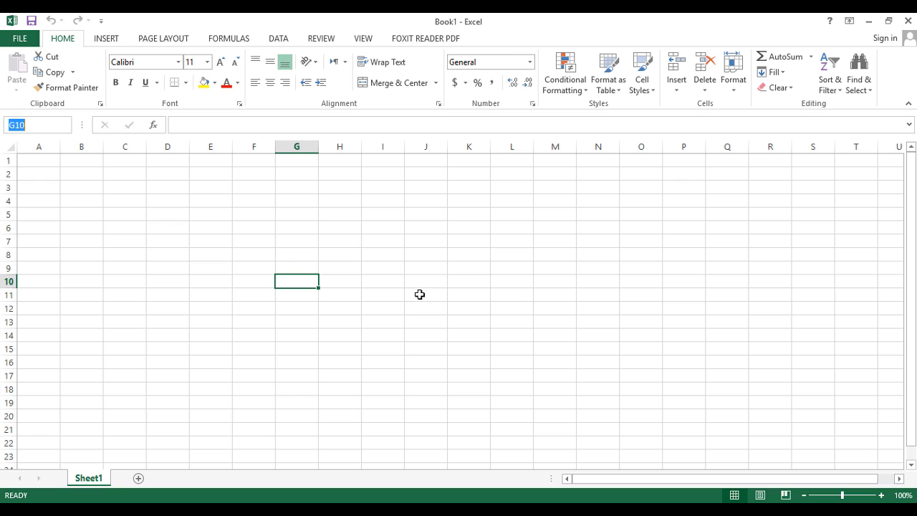
type("C4")
key("Return")
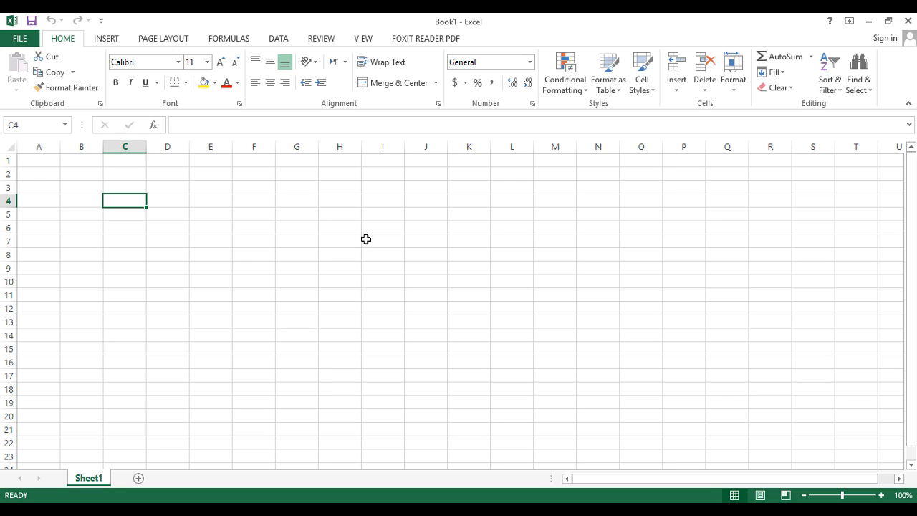
type("Sn")
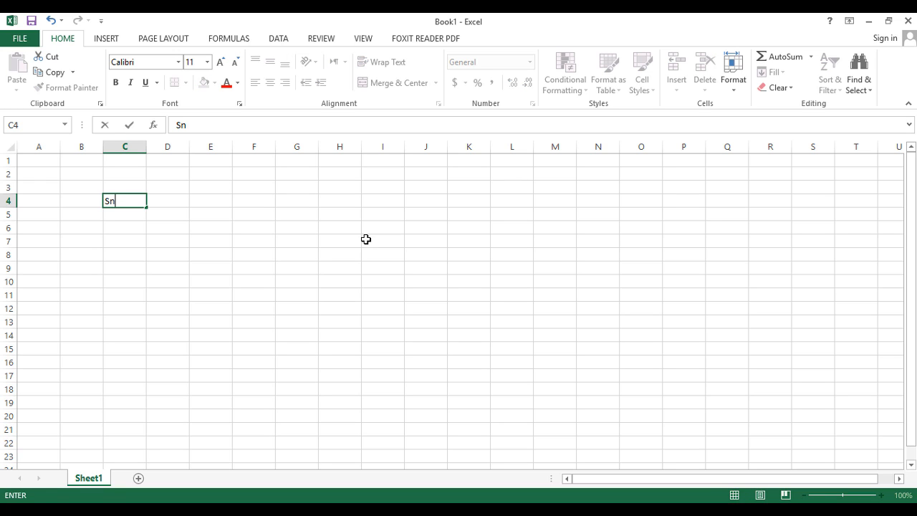
key("Tab")
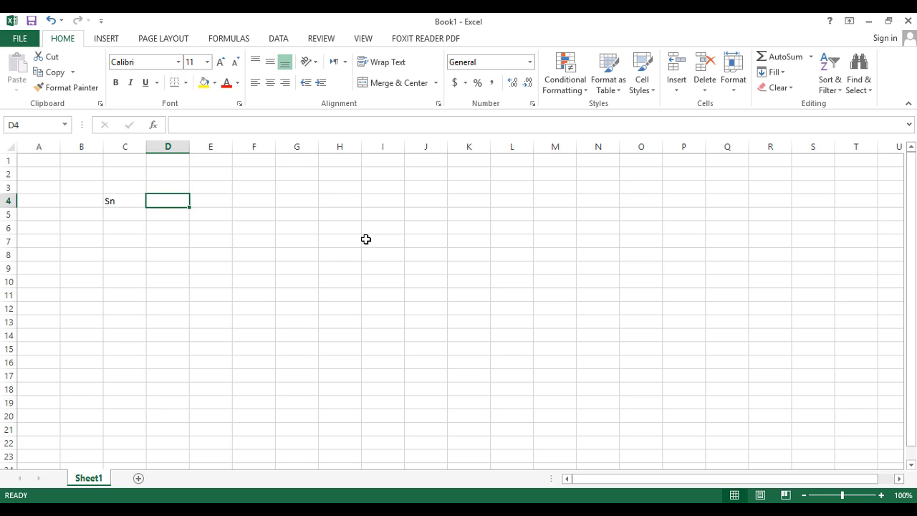
type("Pr")
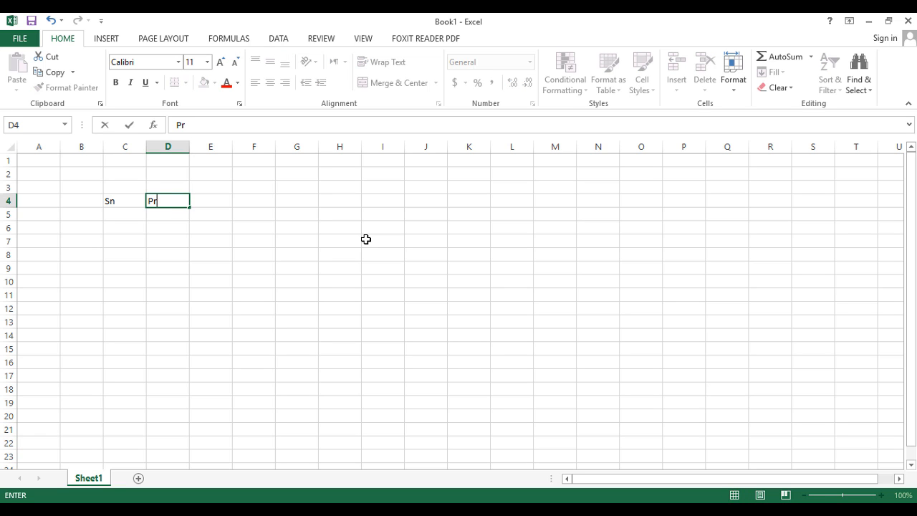
key("Tab")
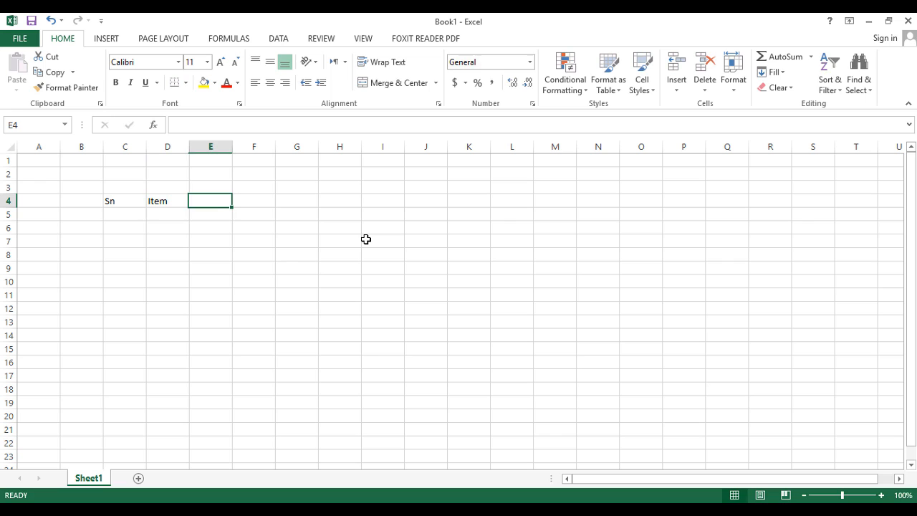
type("Qty")
key("Tab")
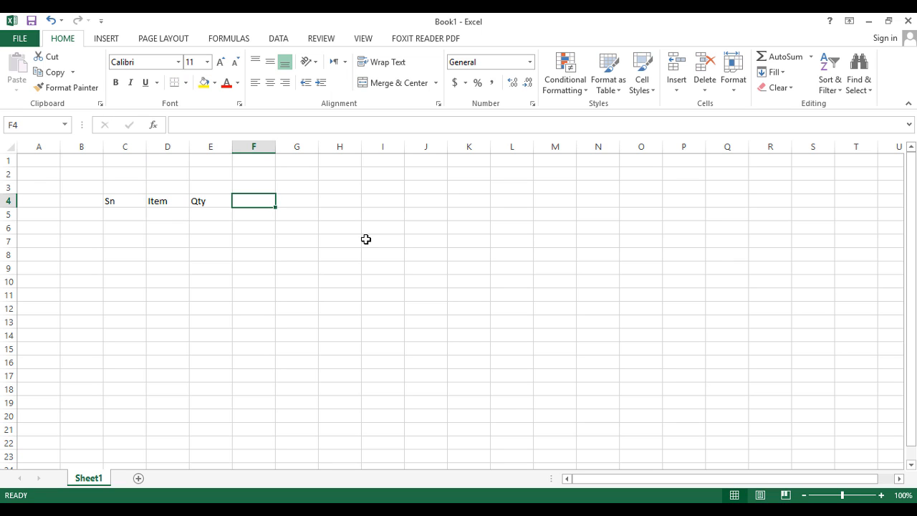
type("Amount")
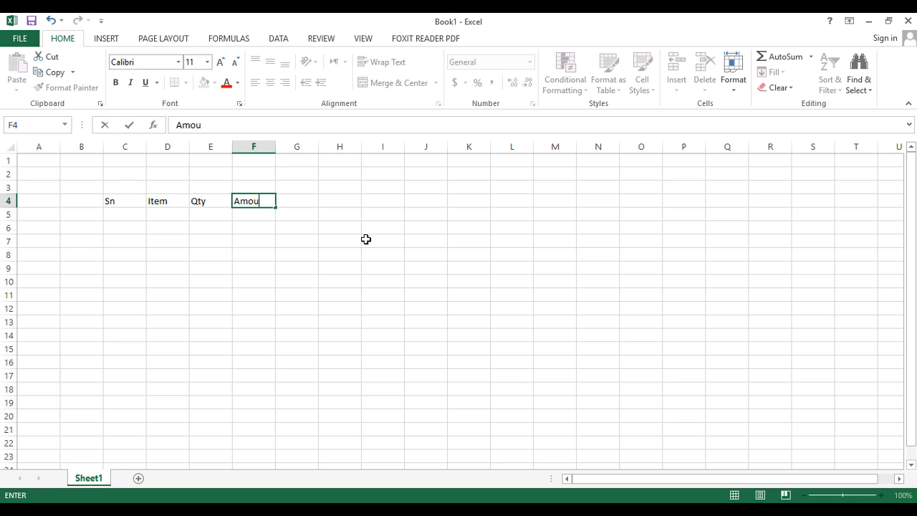
left_click(239, 238)
Move cell by cell through the headers and onward along row 4, starting from cell C4.
left_click(118, 200)
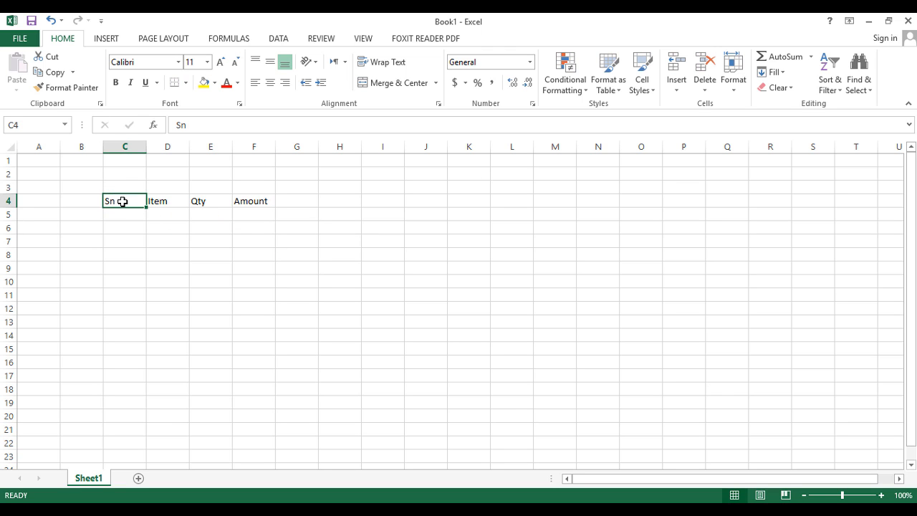
left_click(164, 200)
left_click(207, 200)
left_click(113, 204)
key("Right")
key("Right")
key("Right")
key("Right")
key("Right")
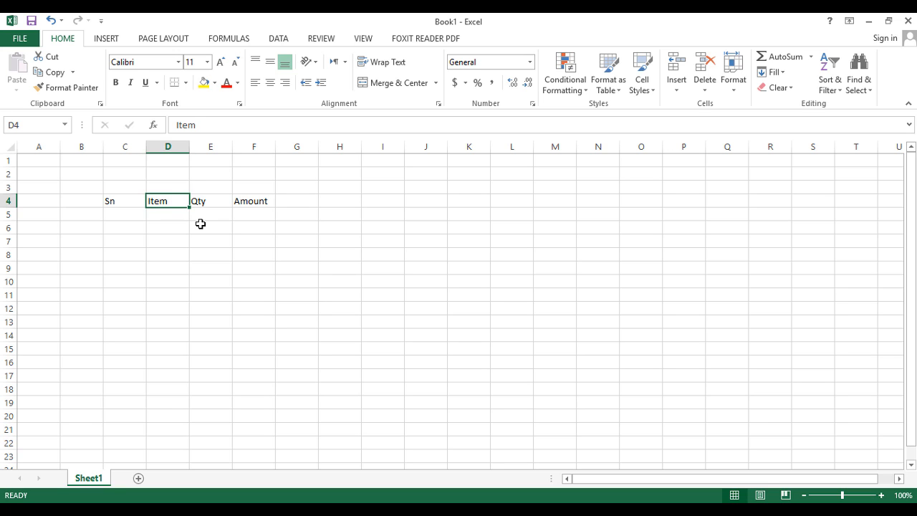
key("Right")
key("Right")
key("Right")
key("Right")
key("Right")
key("Right")
key("Right")
key("Right")
key("Right")
key("Right")
key("Right")
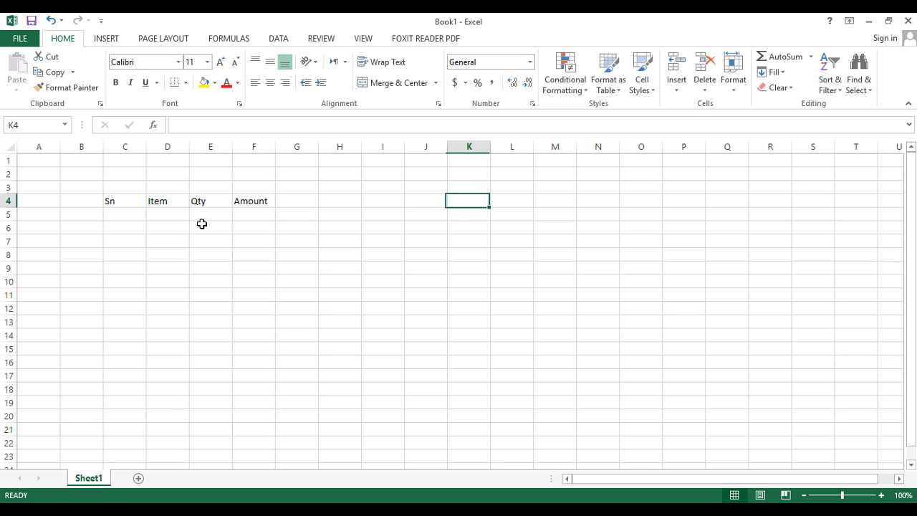
Enter the first item record in row 5: serial number 1, Pen, quantity 20 and amount 30.
left_click(115, 201)
left_click(131, 215)
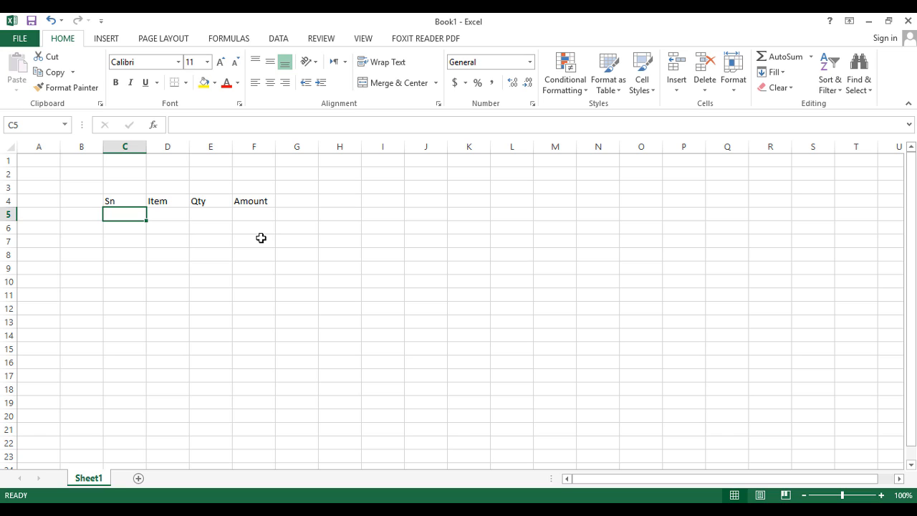
key("Right")
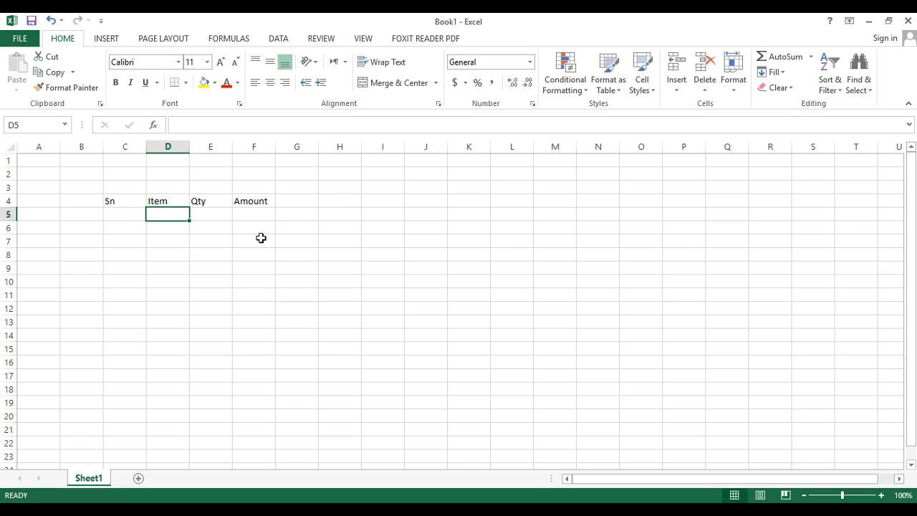
left_click(119, 216)
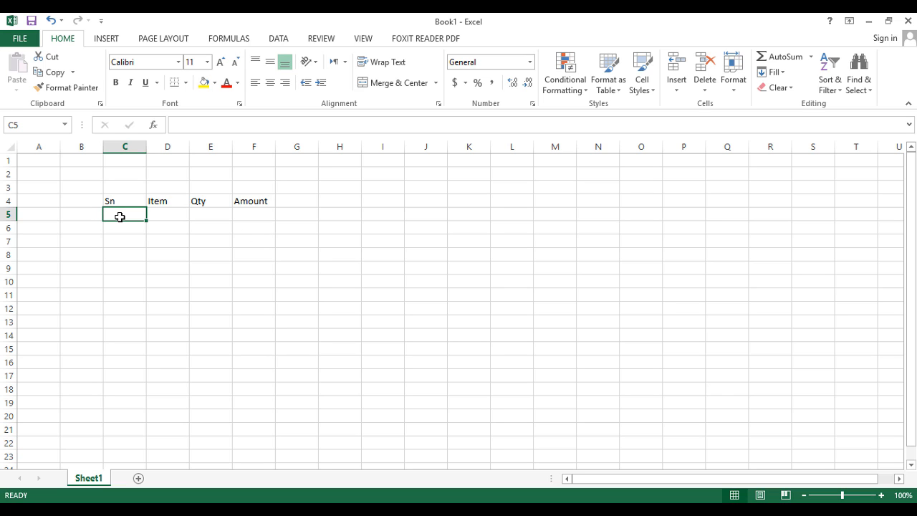
type("1")
key("Right")
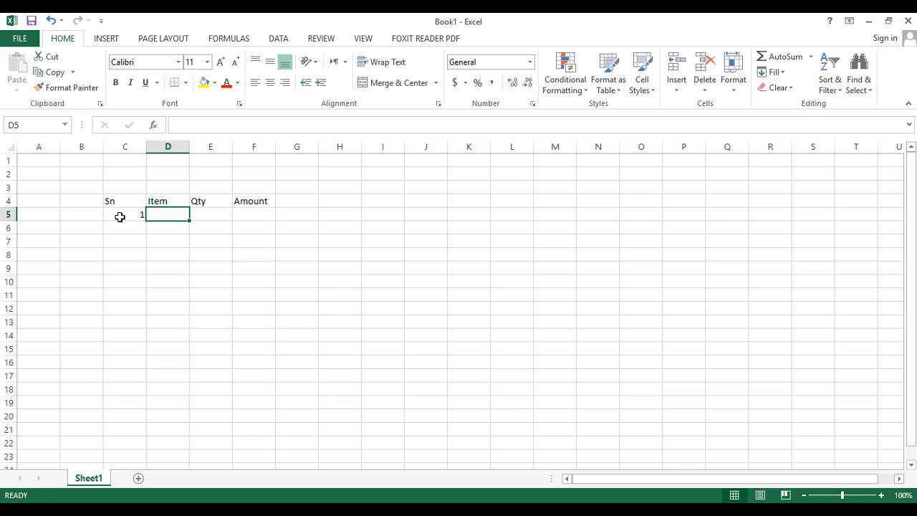
type("Pen")
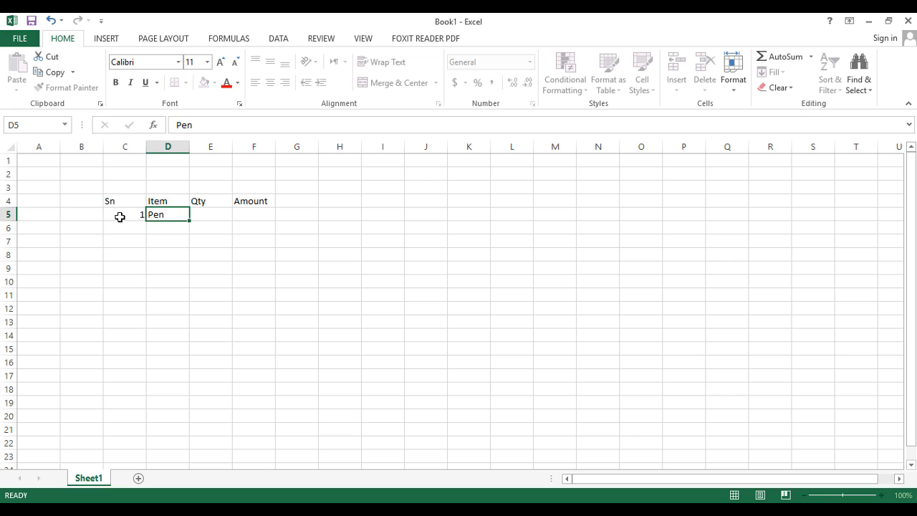
key("Right")
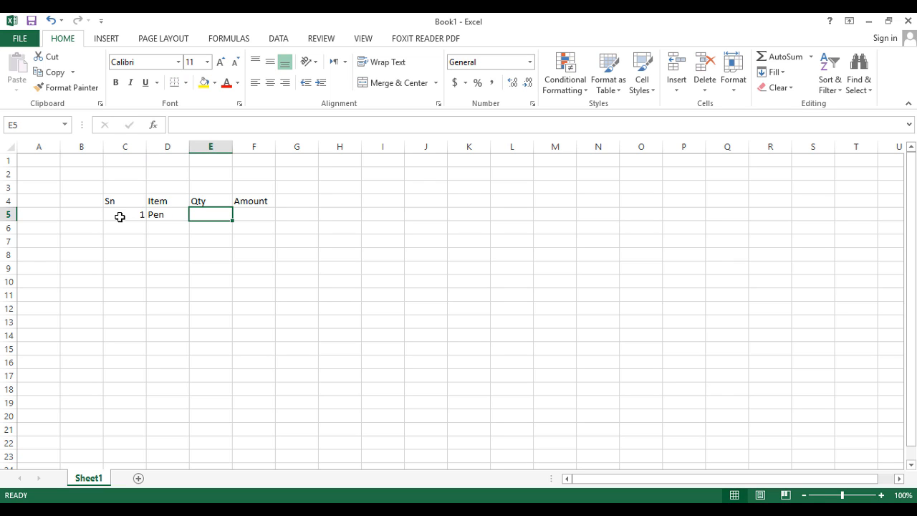
type("20")
key("Right")
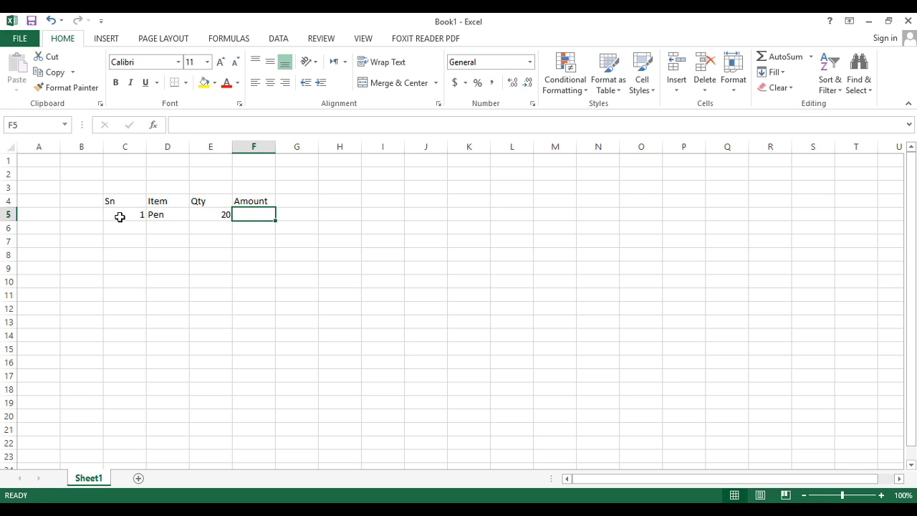
type("30")
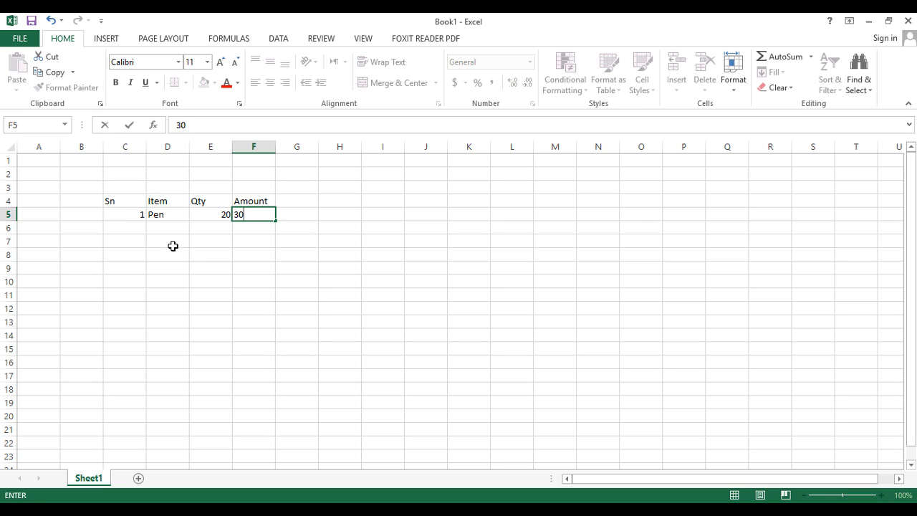
left_click(336, 254)
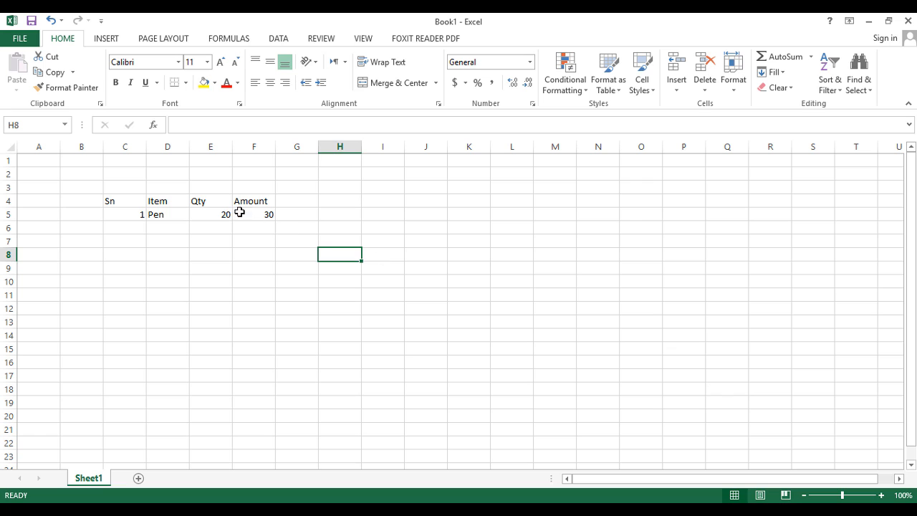
left_click_drag(93, 188, 250, 204)
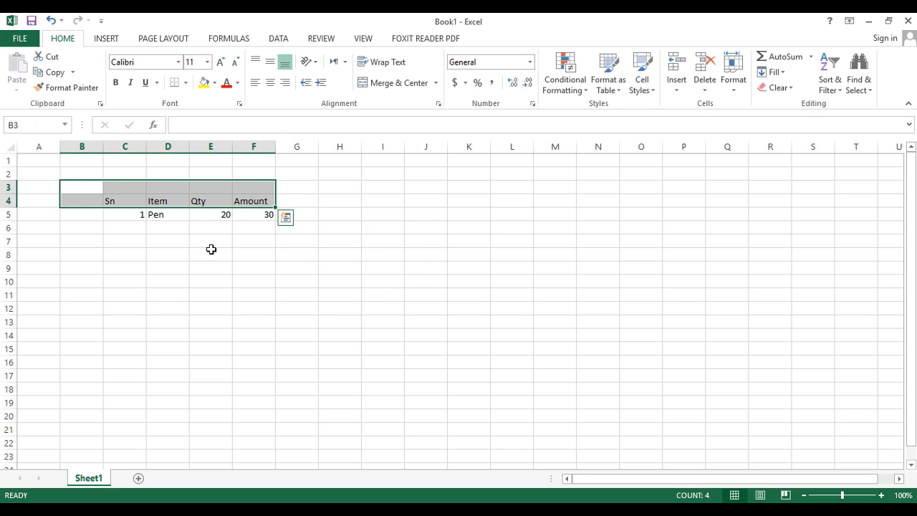
left_click(210, 250)
left_click(372, 251)
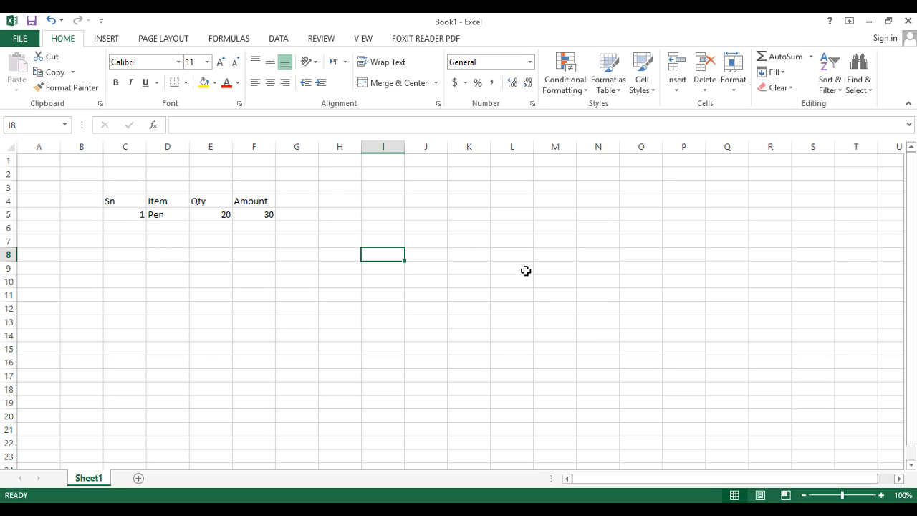
left_click(126, 201)
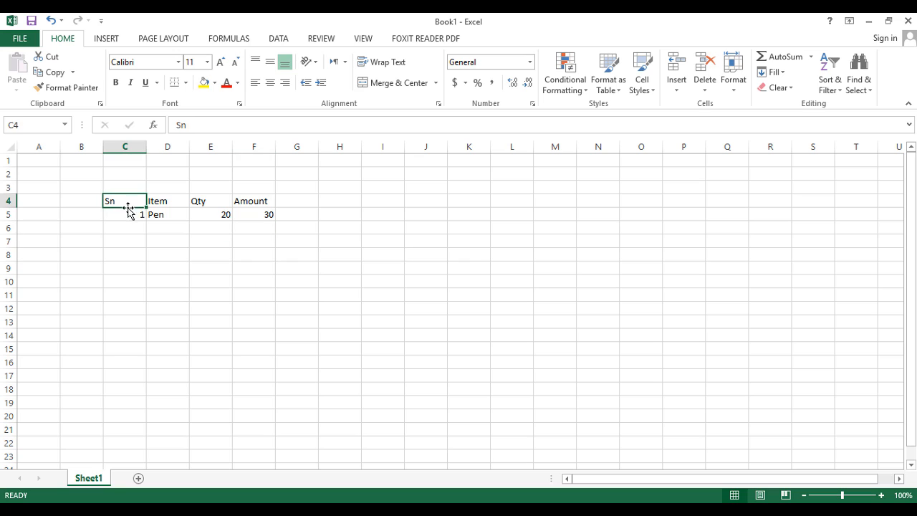
left_click(128, 213)
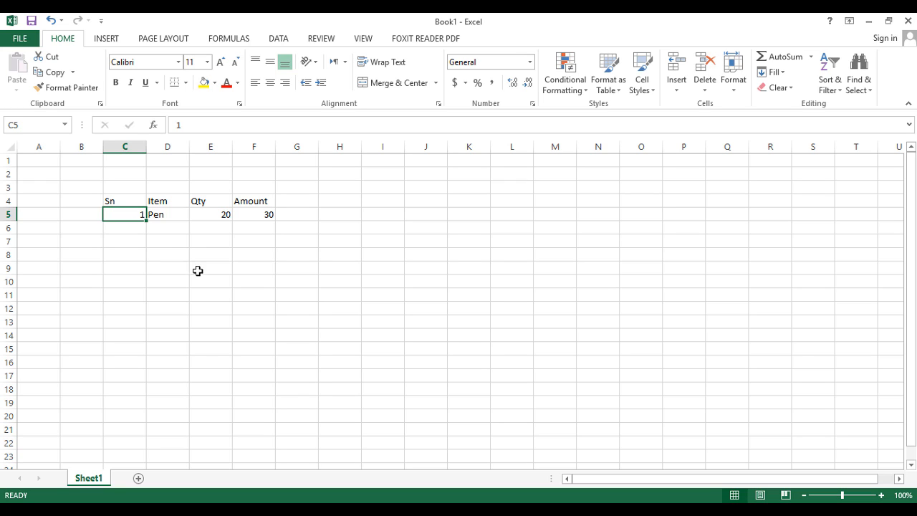
Enter the long sample text "abndcedeesdfsdfsdfsdfds" in cell H4 and reselect that cell.
left_click(342, 232)
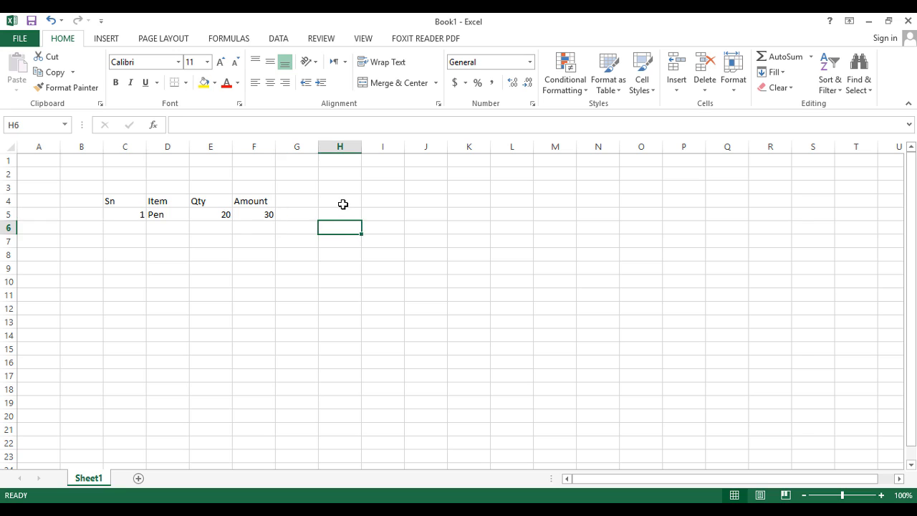
left_click(345, 200)
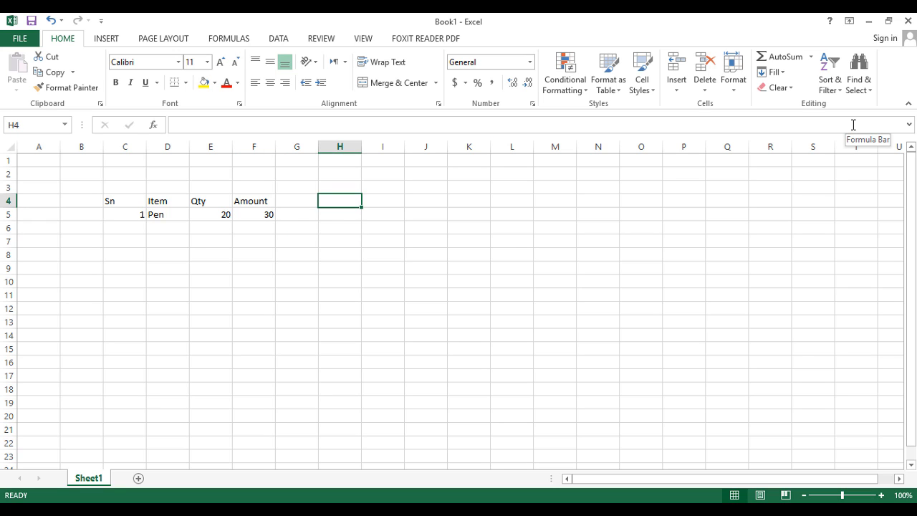
type("abndcedeesdfsdfsdfsdfds")
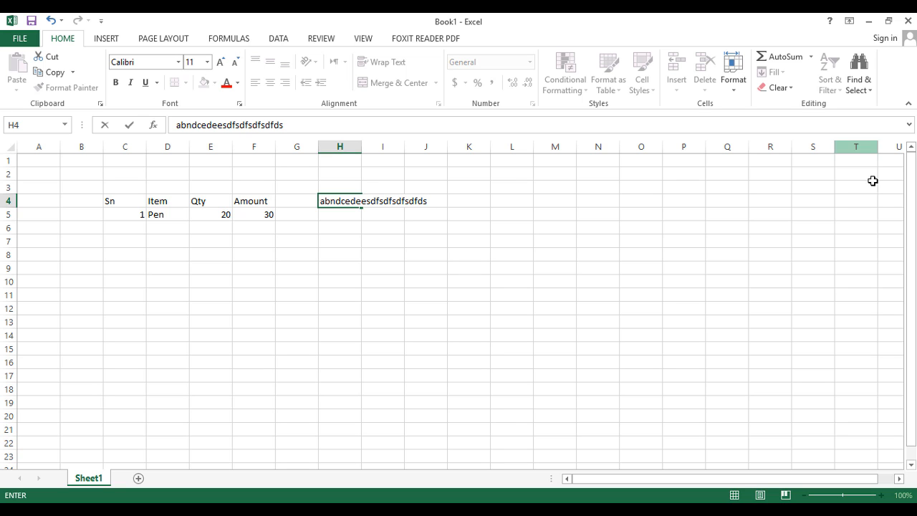
left_click(419, 222)
left_click(337, 198)
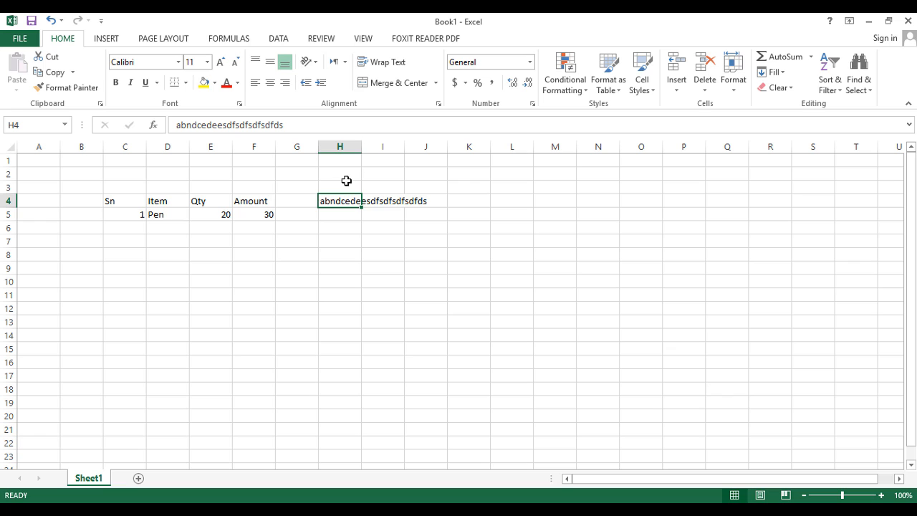
Widen column H until the whole sample text in cell H4 fits inside it.
left_click_drag(358, 145, 380, 145)
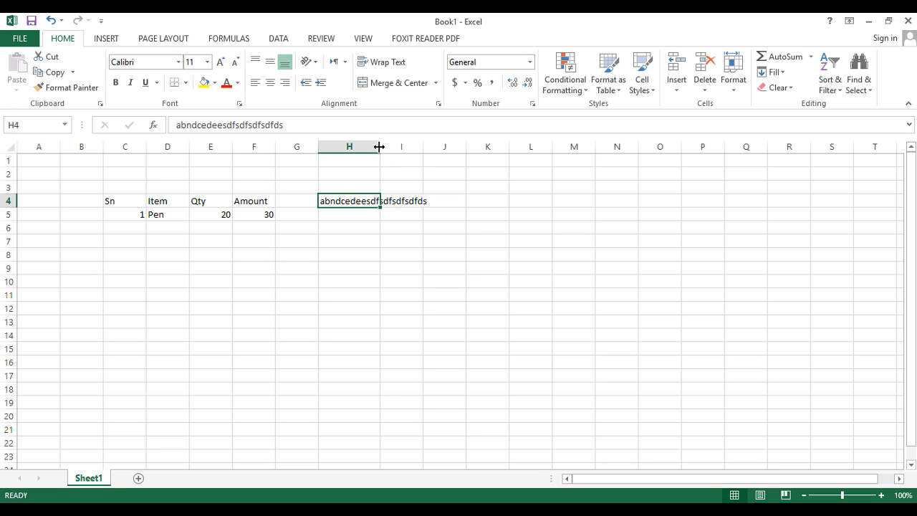
left_click_drag(379, 146, 394, 144)
mouse_move(423, 146)
left_mouse_down()
mouse_move(452, 149)
mouse_move(440, 147)
left_mouse_up()
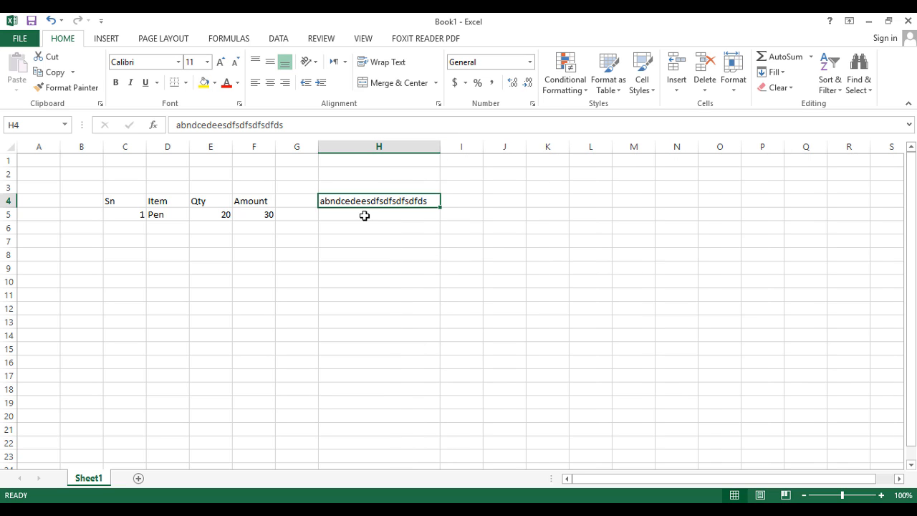
left_click(509, 255)
left_click(356, 200)
left_click(430, 271)
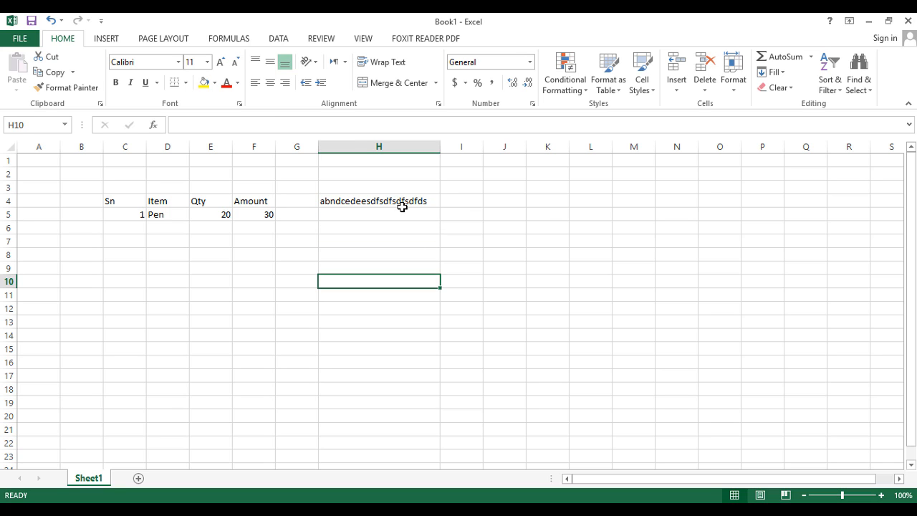
Delete the sample text from cell H4 and narrow column H to roughly the width of its neighbours.
left_click(399, 203)
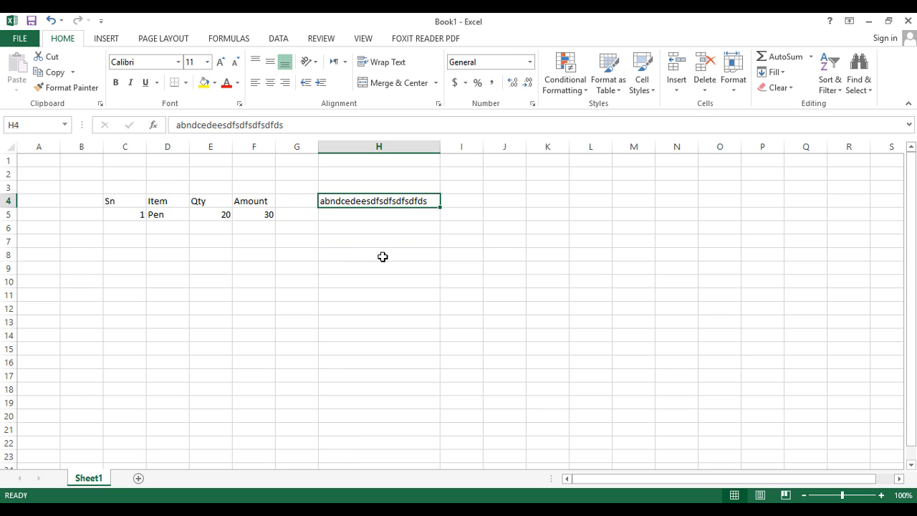
key("Delete")
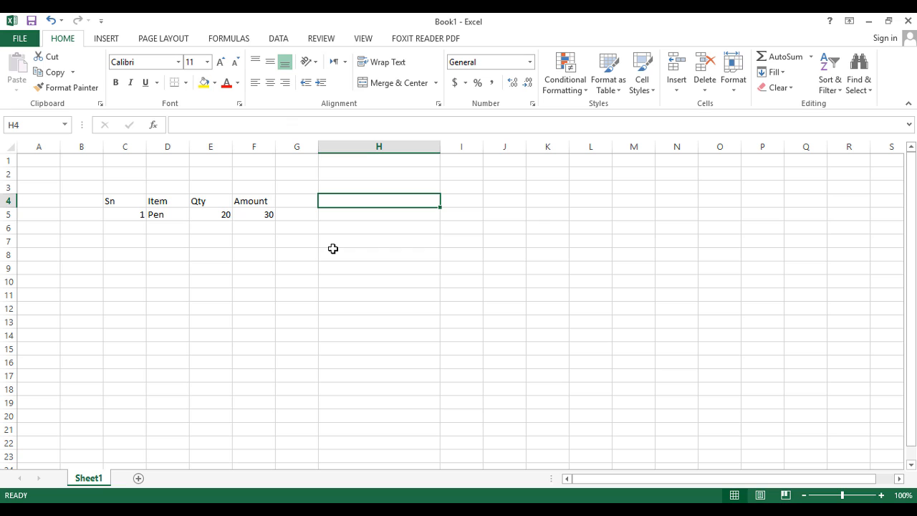
left_click(352, 253)
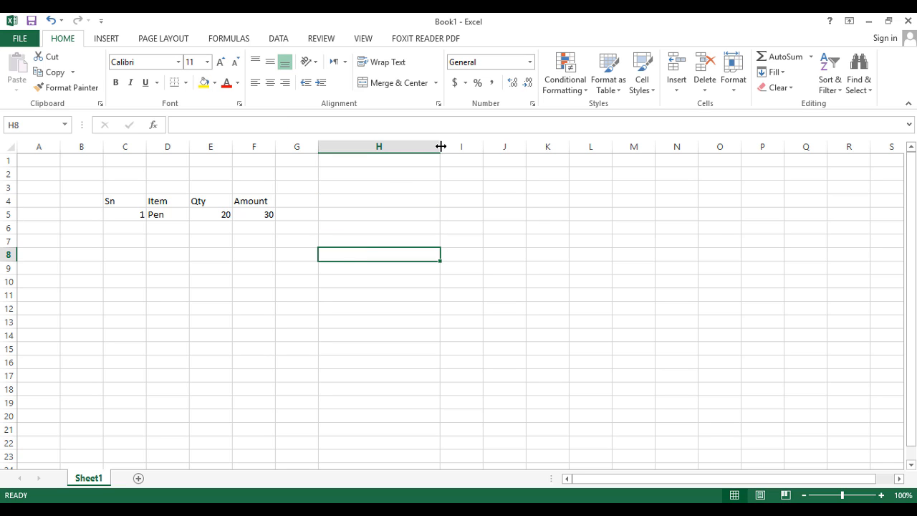
left_click_drag(439, 146, 370, 162)
left_click(391, 192)
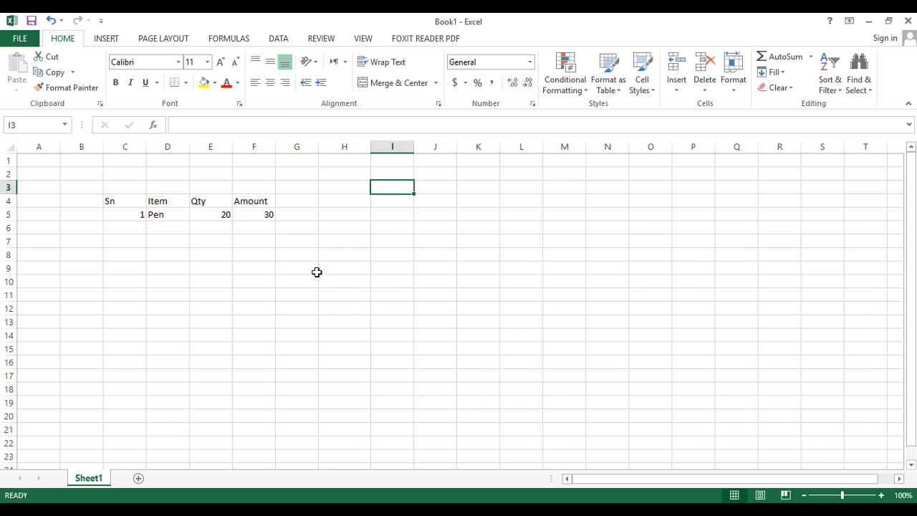
left_click(317, 272)
left_click(364, 176)
left_click(247, 213)
left_click(145, 214)
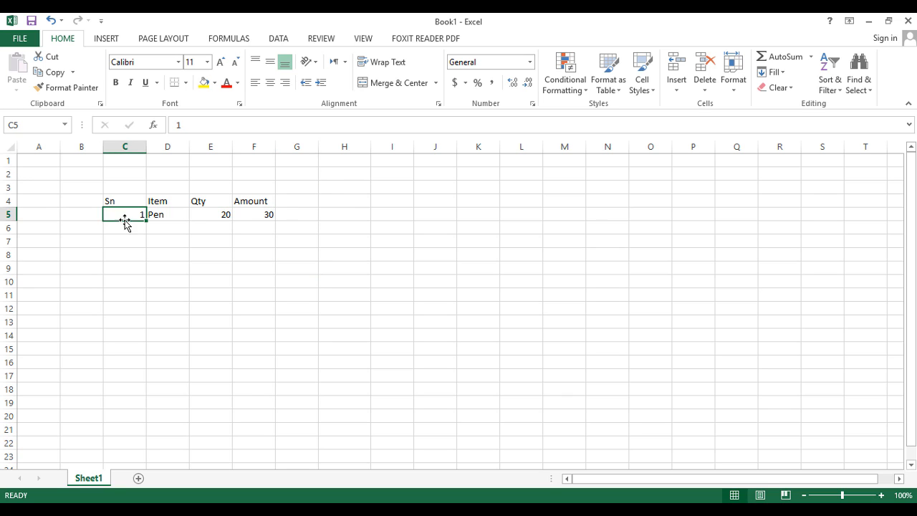
left_click(264, 213)
Enter the second item record in row 6: serial number 2, Dollar Ball point, quantity 50 and amount 70.
left_click(132, 227)
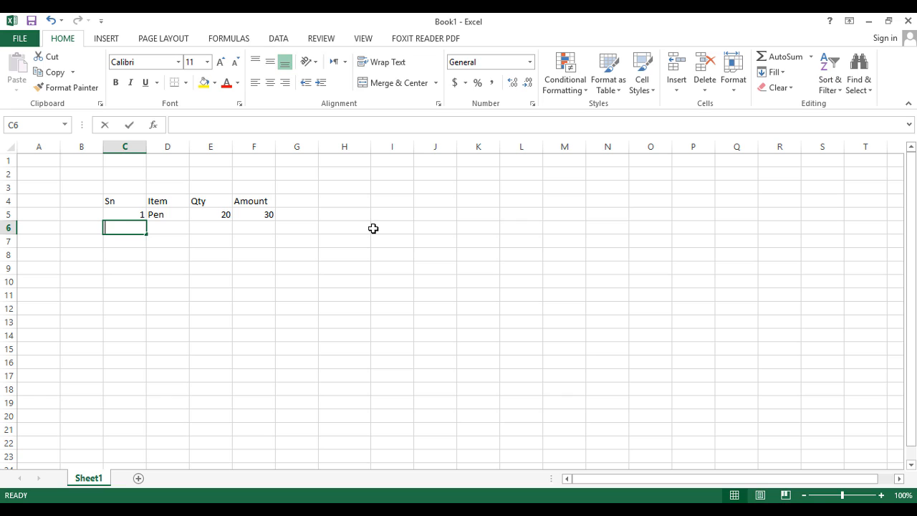
type("2")
key("Tab")
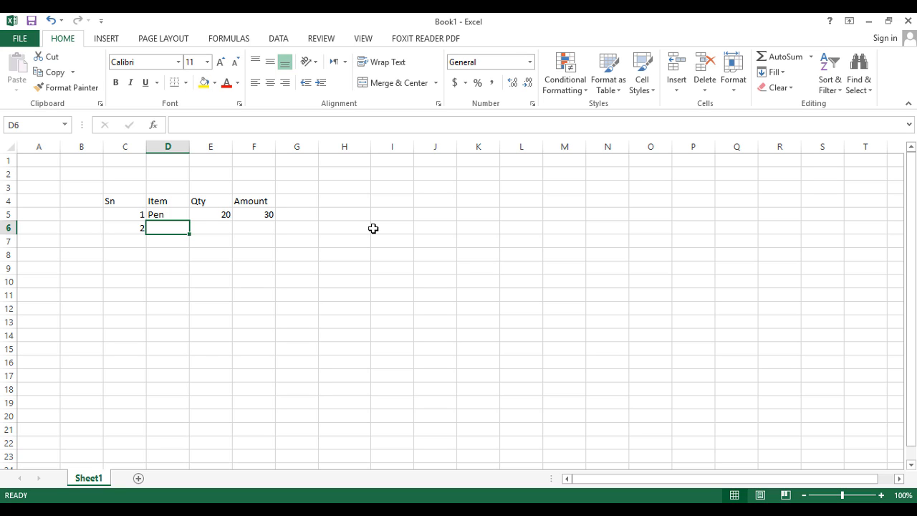
type("Dollar")
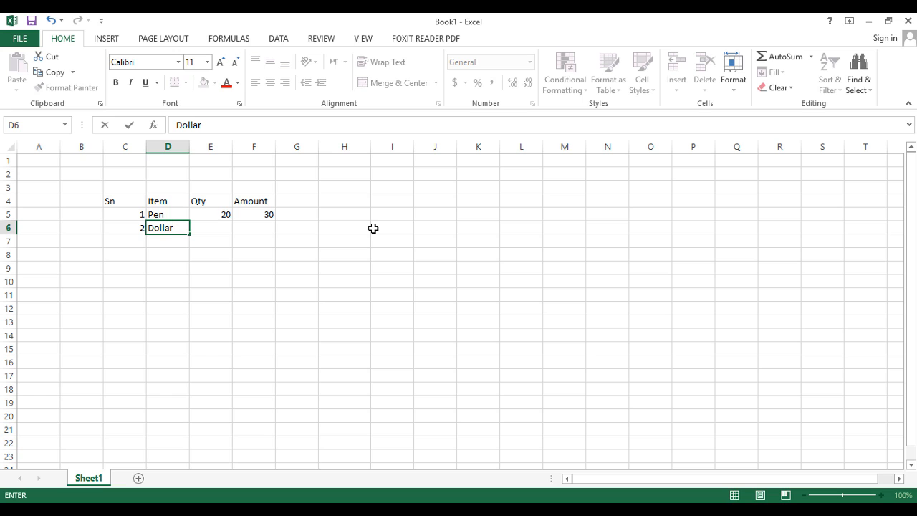
type(" Ball point")
key("Tab")
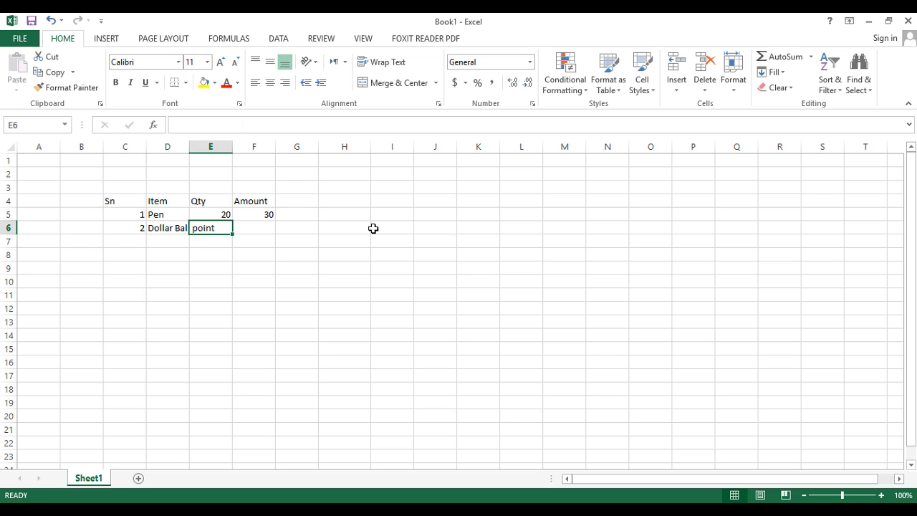
type("50")
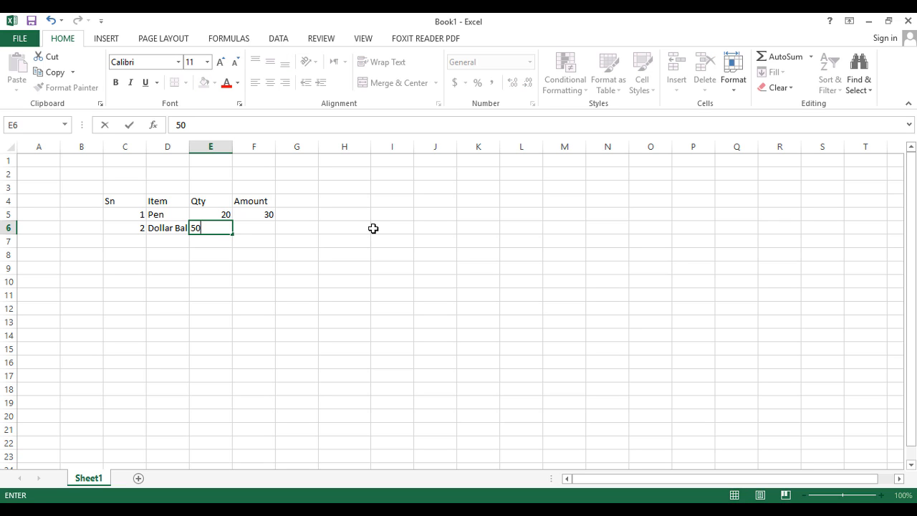
key("Tab")
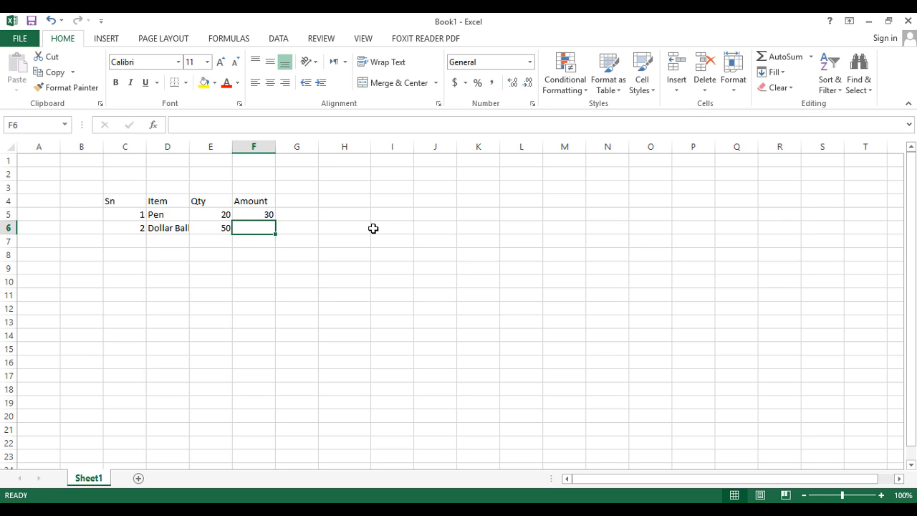
type("70")
key("Return")
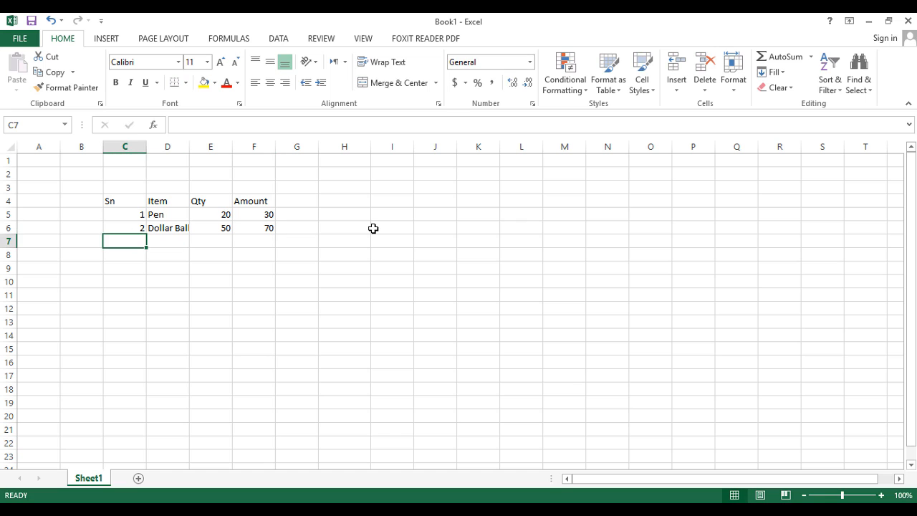
Enter items 3 to 9, from Dollar Ball Point Black to Drawing Sheet Red, in rows 7 to 13 and fit column D to its contents.
type("3")
key("Tab")
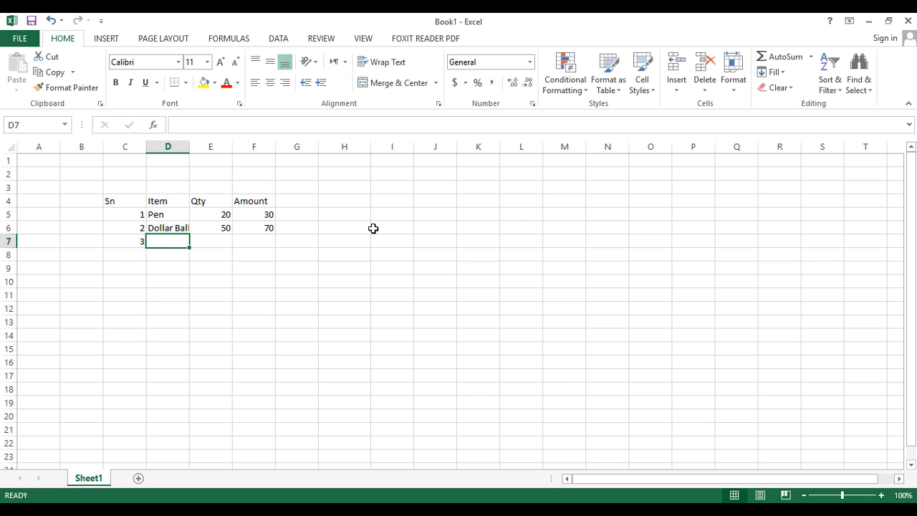
type("Dollar Ball")
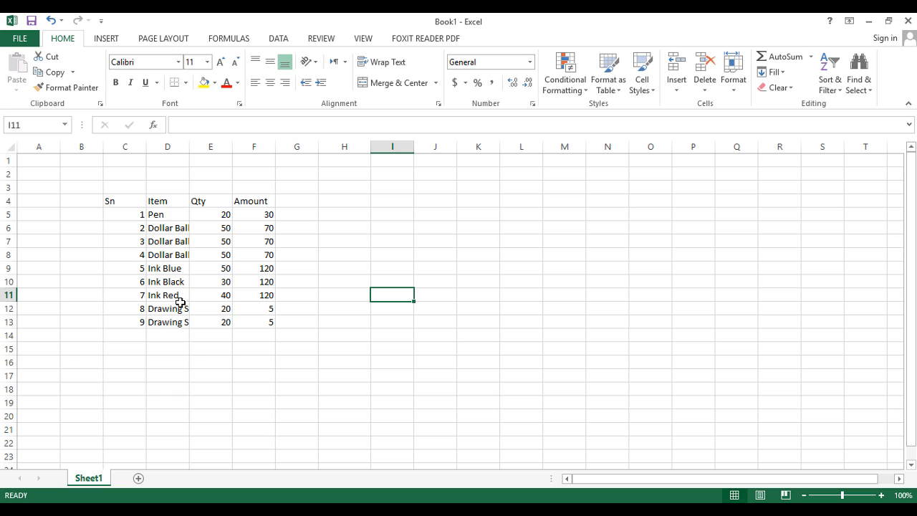
double_click(189, 145)
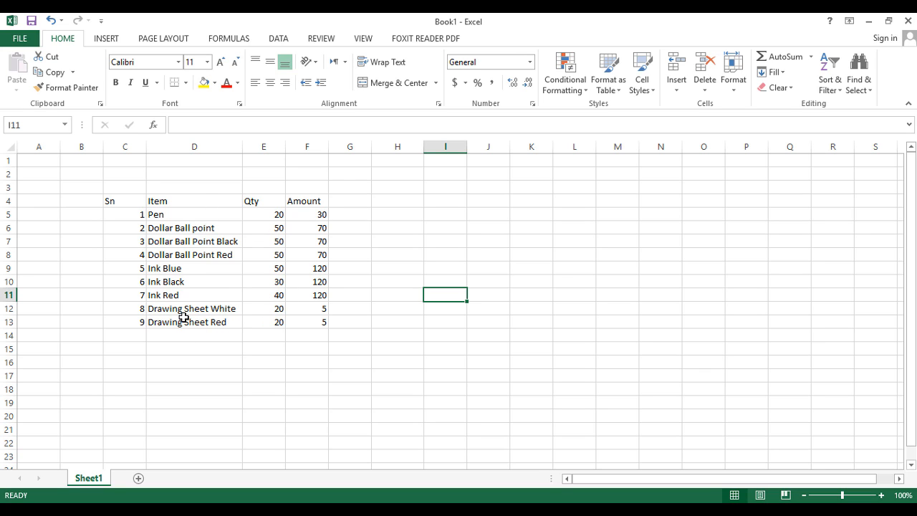
Start the tenth record in row 14 with serial number 10 and the item Drawing Sheet Red.
left_click(208, 344)
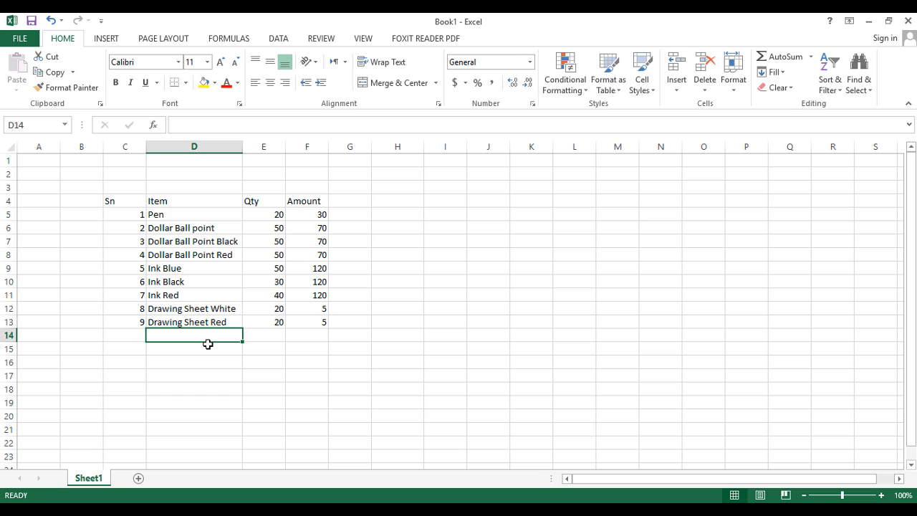
left_click(130, 336)
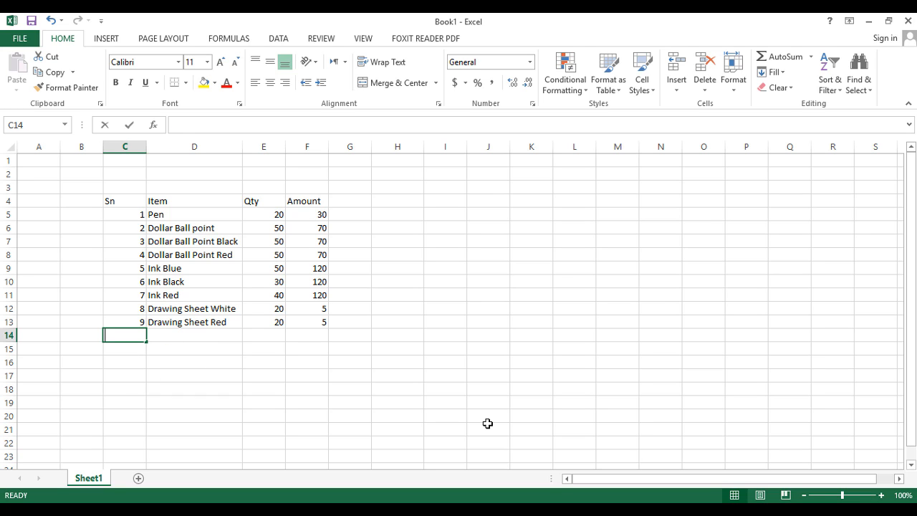
type("10")
key("Tab")
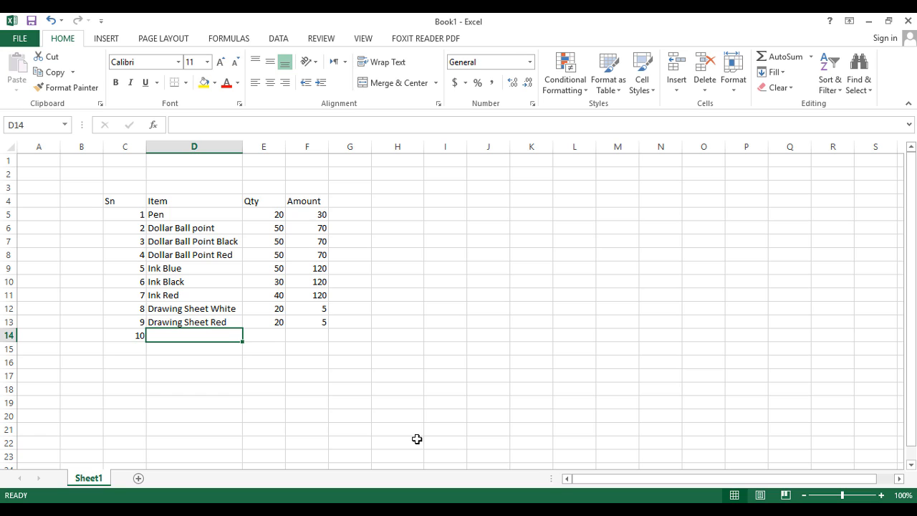
type("Draw")
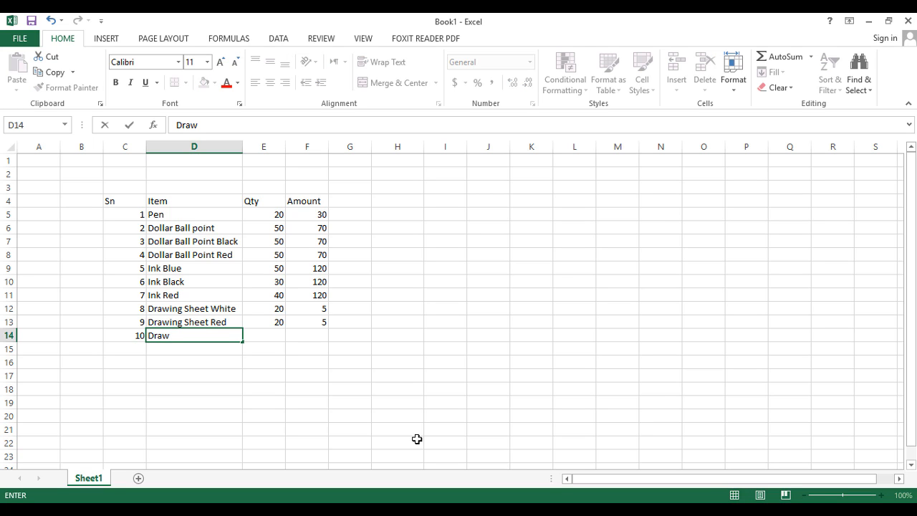
type("ing Sheet R")
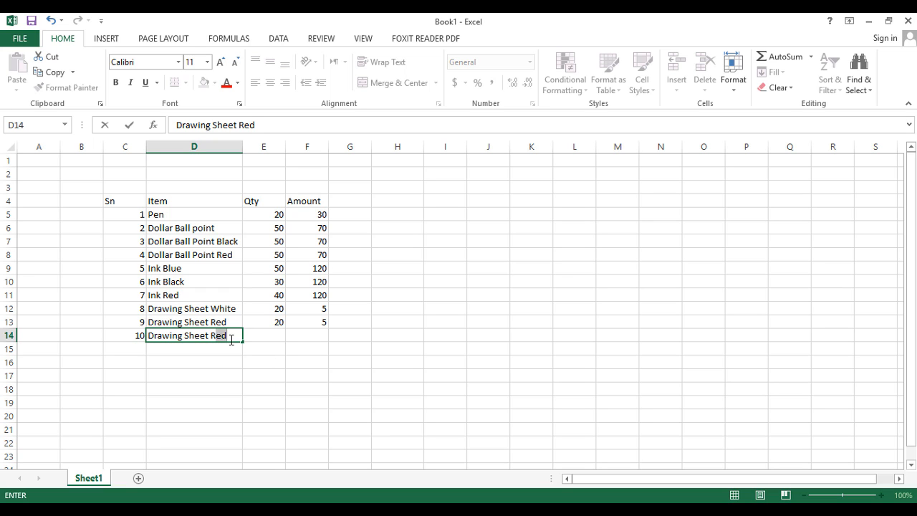
left_click(248, 366)
left_click(225, 335)
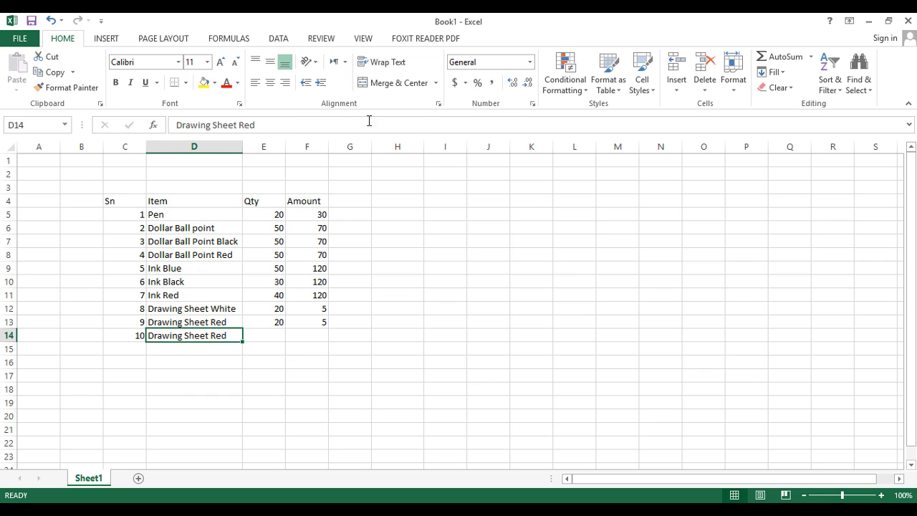
Examine the contents of several item cells in column D one by one, from D13 up to D6.
left_click(205, 323)
left_click(200, 308)
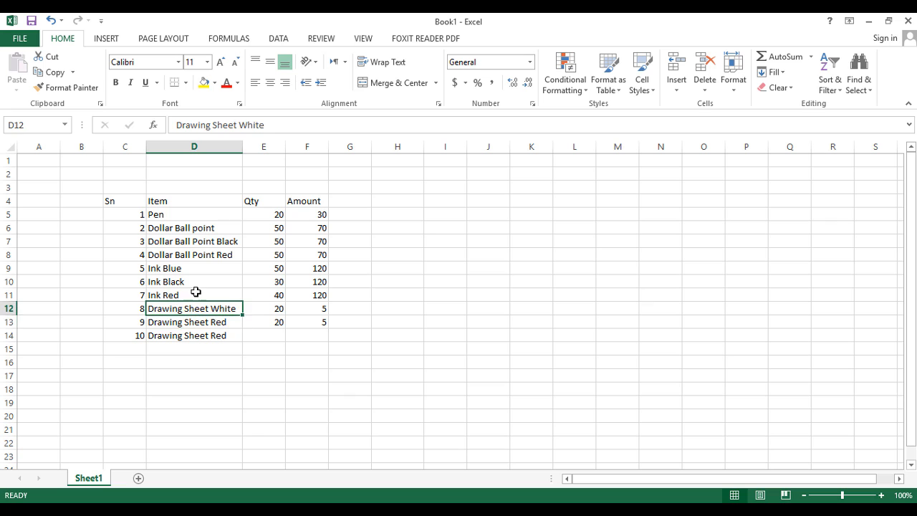
left_click(195, 293)
left_click(193, 282)
left_click(195, 255)
left_click(196, 227)
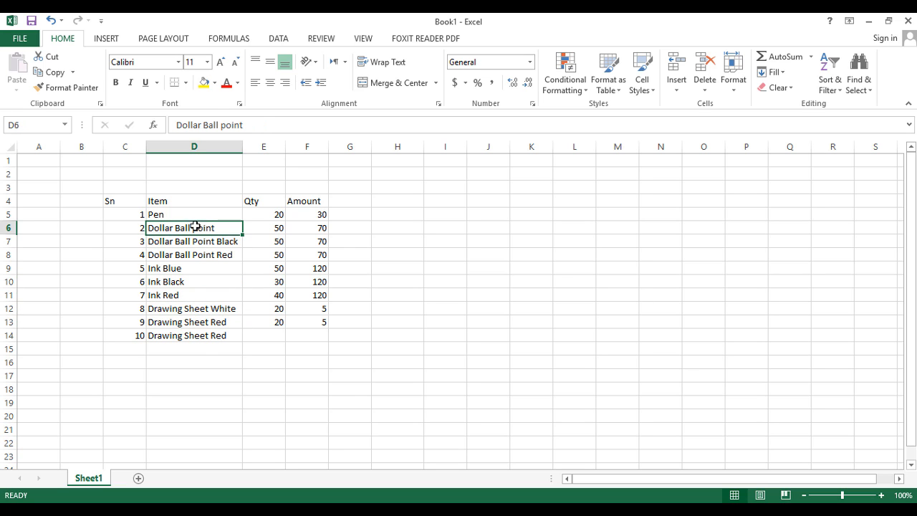
Change the item name in cell D14 to Drawing Sheet Yellow.
left_click(197, 335)
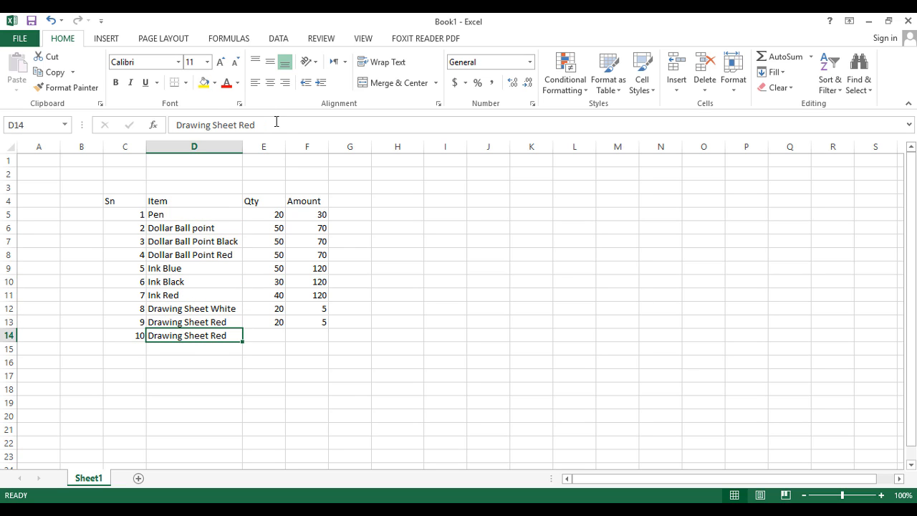
left_click(276, 123)
key("BackSpace")
key("BackSpace")
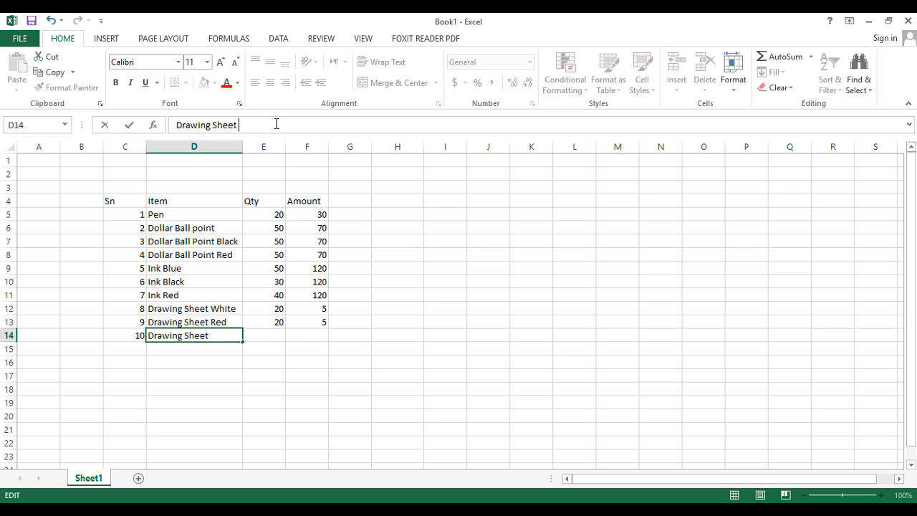
type("Yellow")
key("Return")
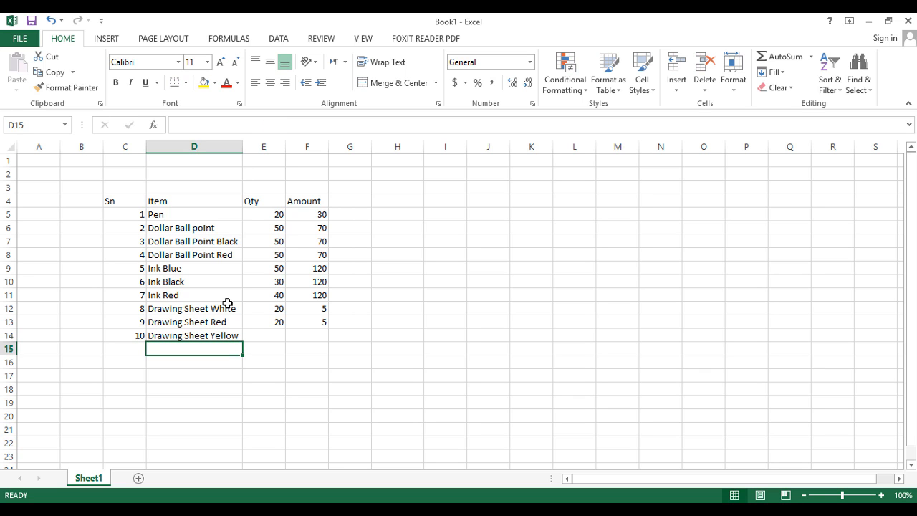
Complete the tenth record in row 14 with quantity 20 and amount 5.
left_click(206, 322)
left_click(209, 308)
left_click(204, 283)
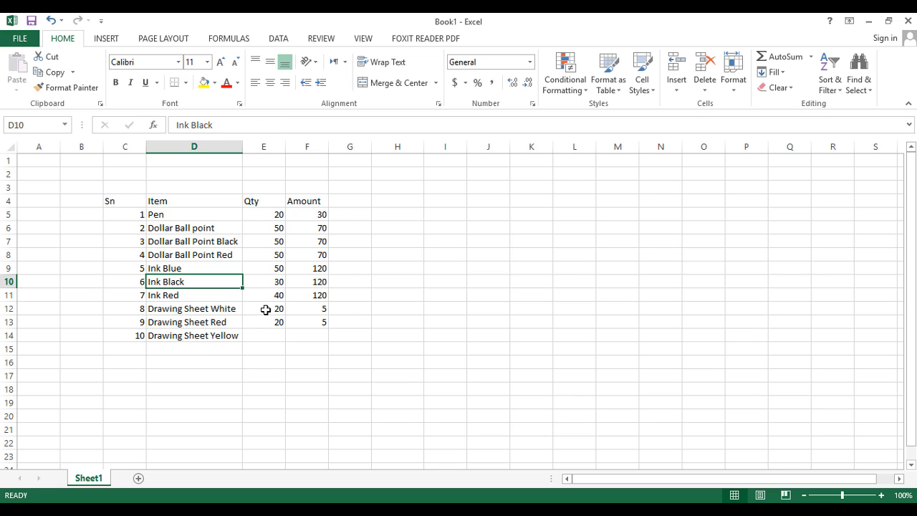
left_click(276, 336)
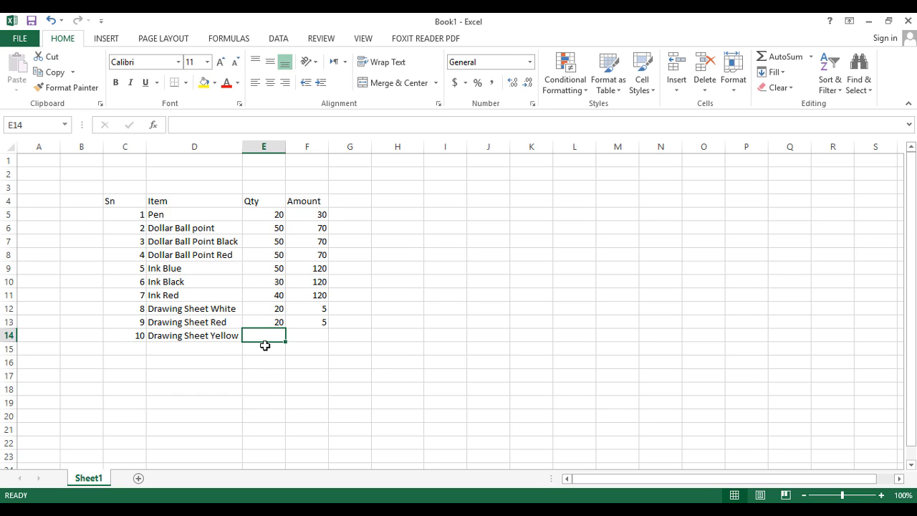
type("20")
left_click(300, 336)
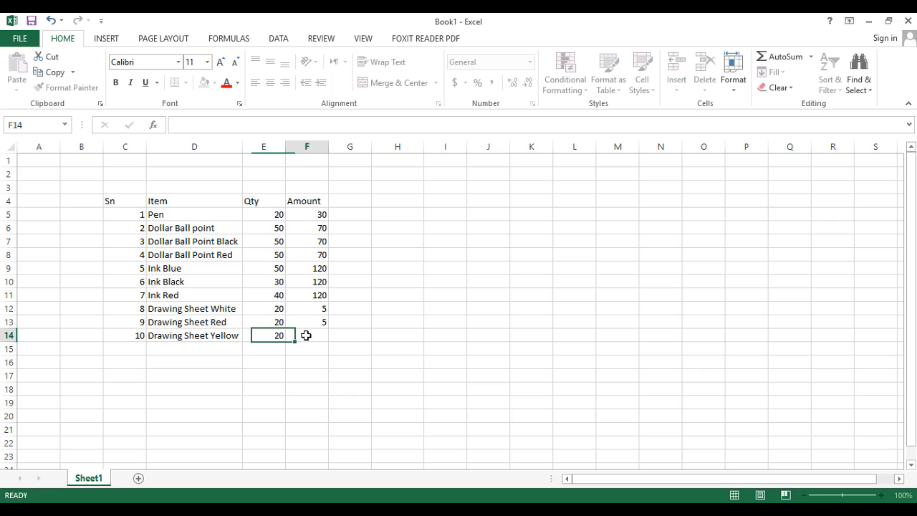
left_click(247, 126)
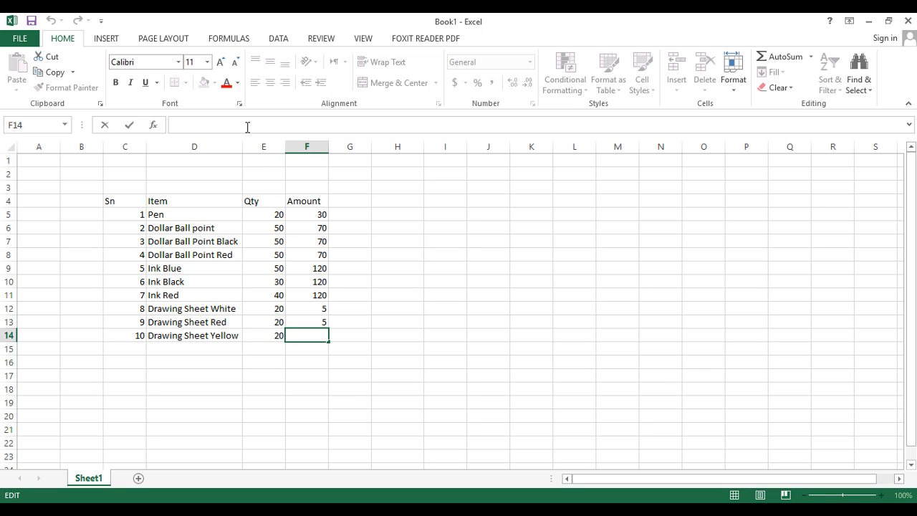
type("5")
key("Return")
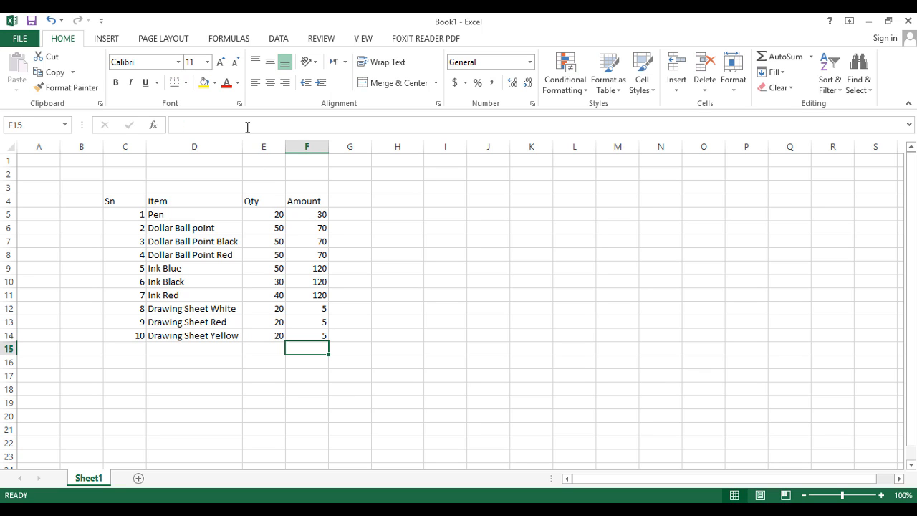
left_click(423, 290)
left_click(250, 321)
left_click(174, 250)
left_click(415, 329)
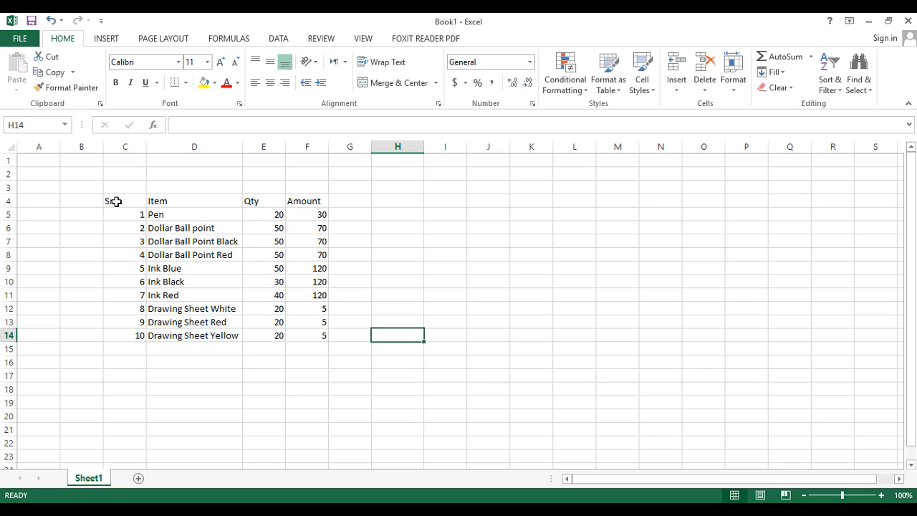
Select the whole table in C4:F14, including its headings, and clear the selection again.
left_click_drag(116, 201, 286, 310)
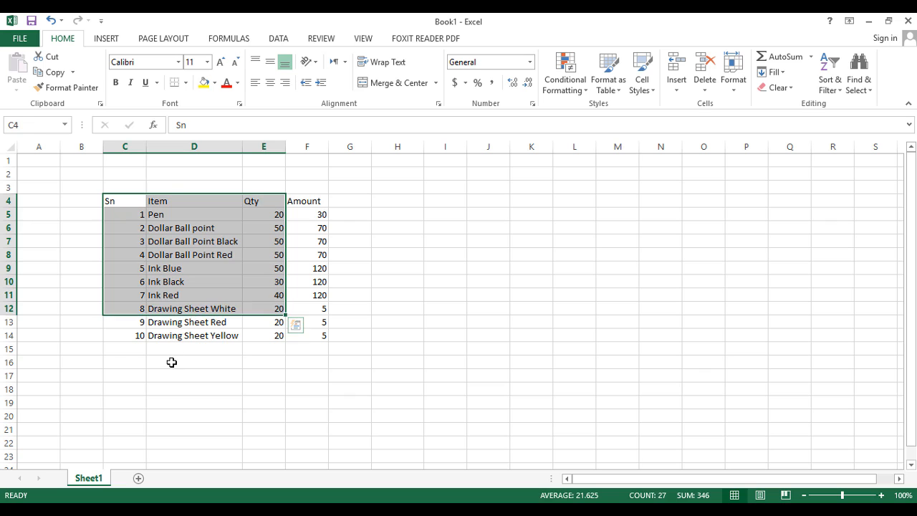
left_click(172, 363)
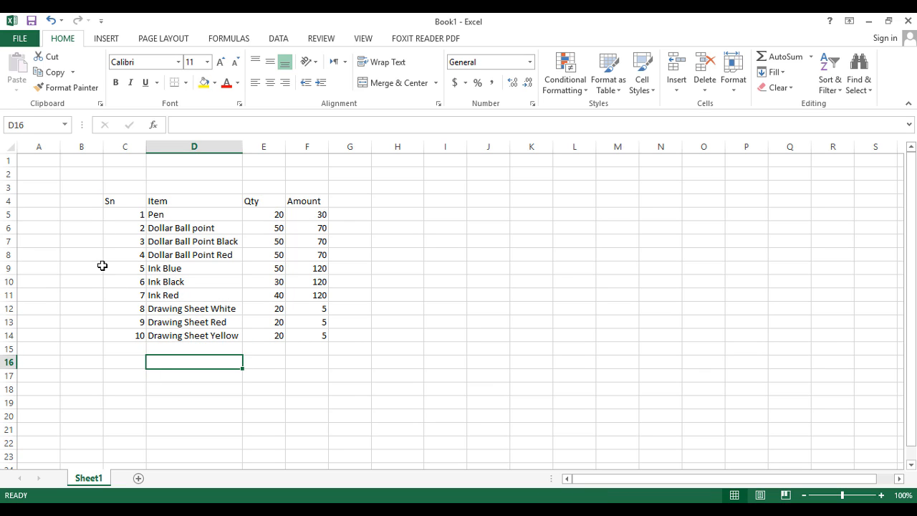
left_click_drag(117, 200, 312, 333)
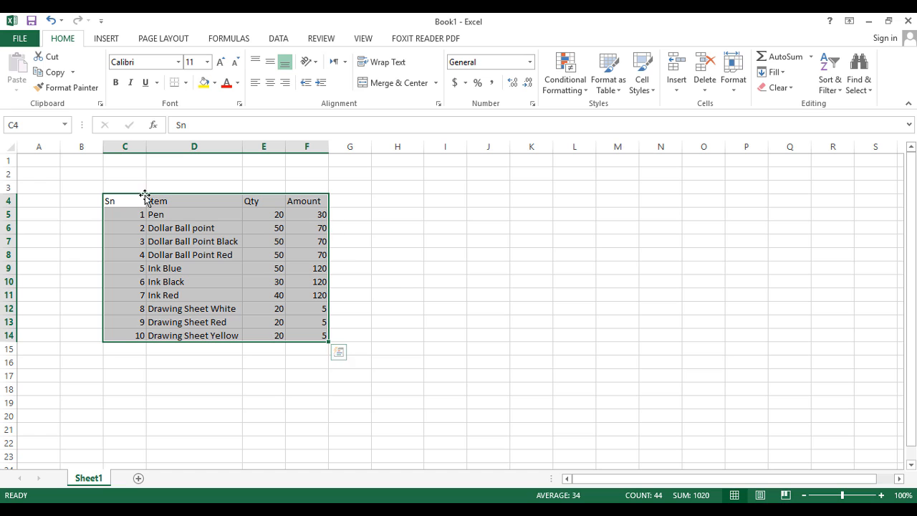
left_click(439, 284)
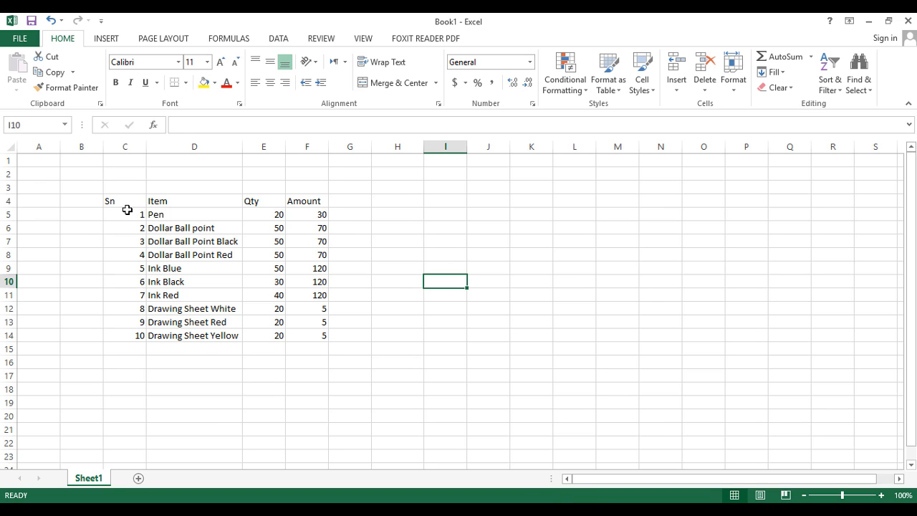
left_click_drag(115, 200, 298, 336)
left_click_drag(435, 282, 412, 280)
Copy the Sn column with its heading, C4:C14, and paste it at cell I4.
left_click_drag(126, 196, 137, 335)
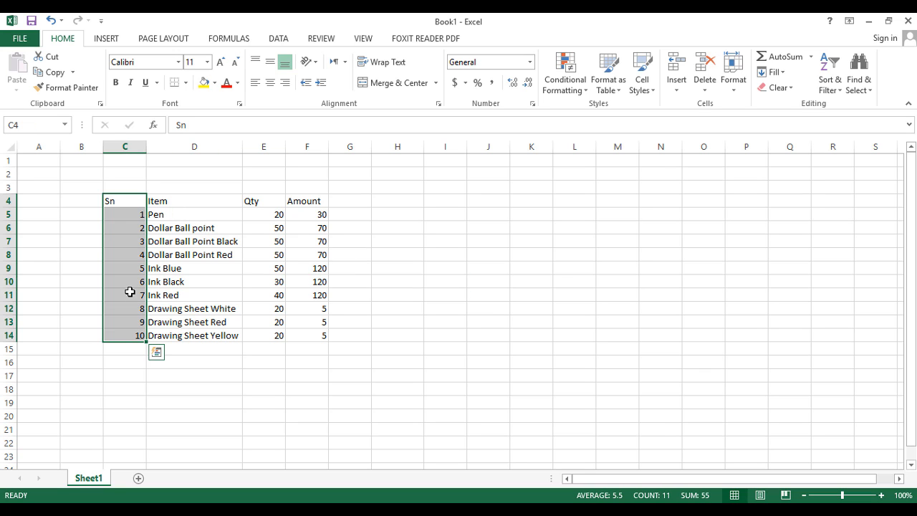
left_click(58, 74)
left_click(447, 200)
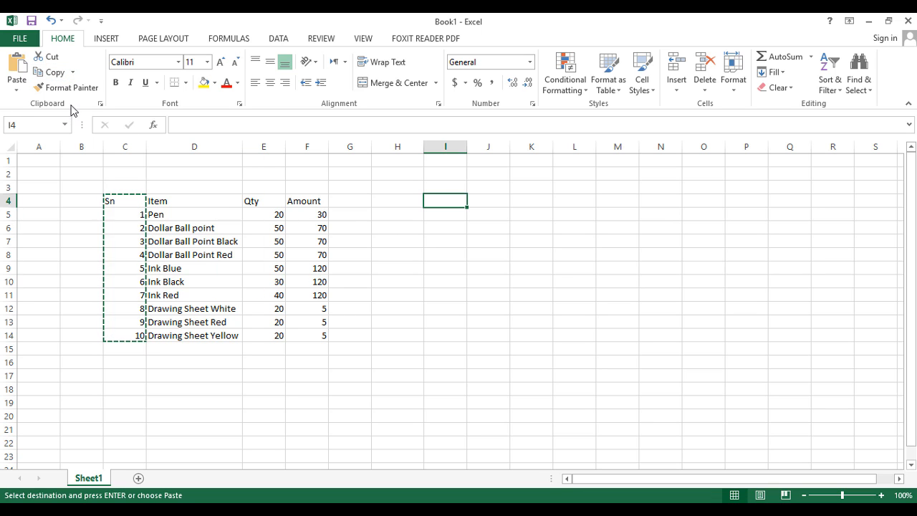
left_click(12, 69)
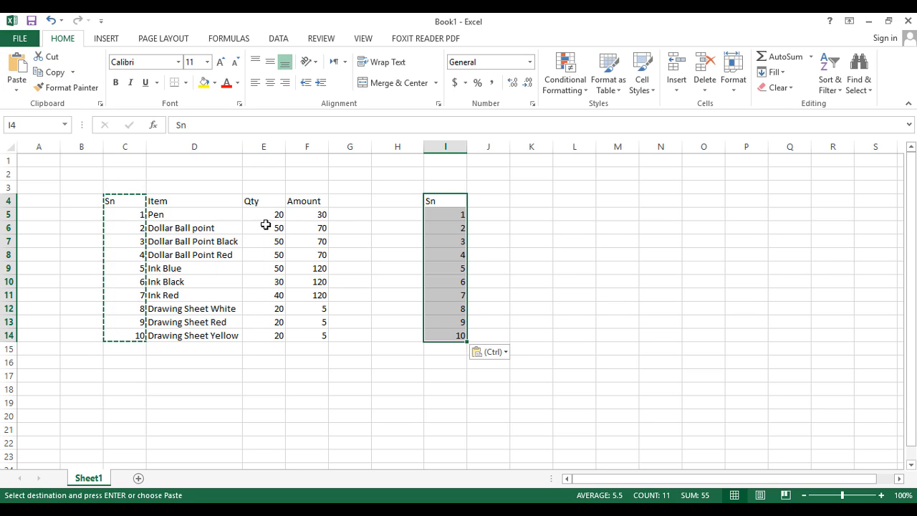
left_click(548, 282)
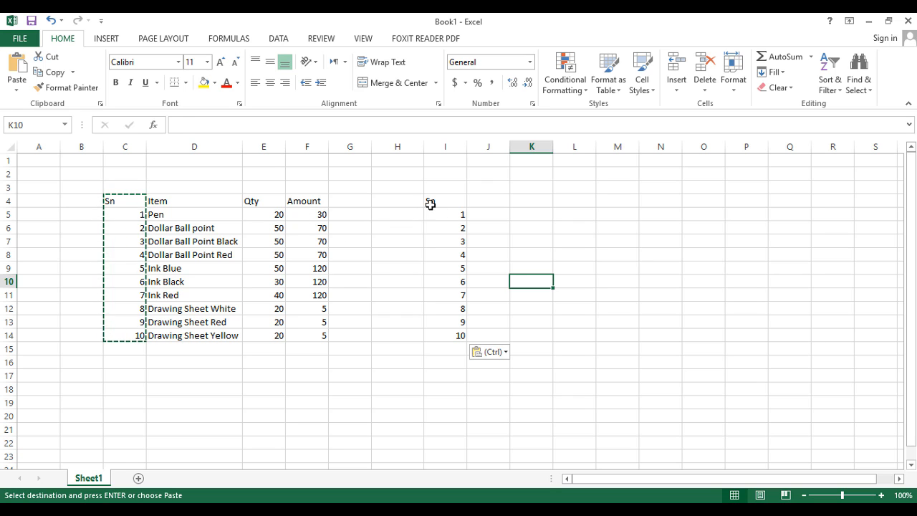
left_click_drag(432, 202, 464, 339)
left_click(558, 305)
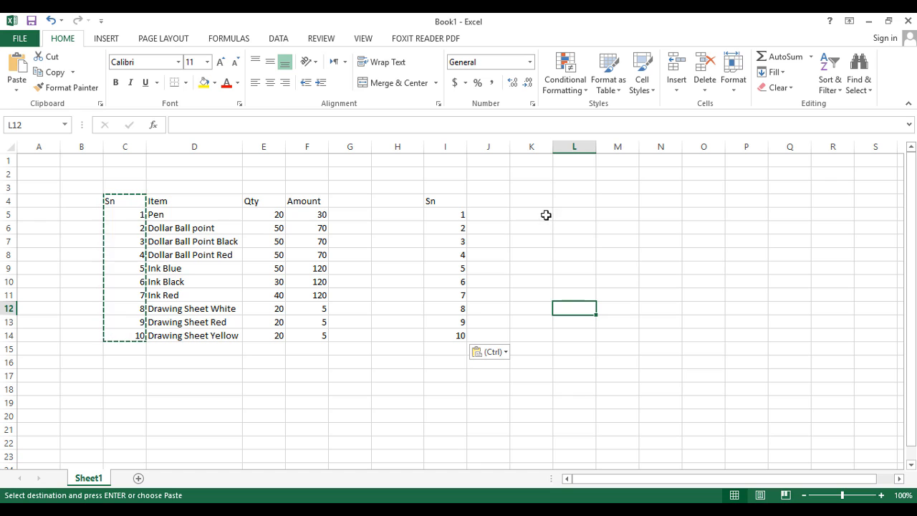
Paste further copies of the Sn column at cells K4, M4 and O4 and end copy mode.
left_click(527, 200)
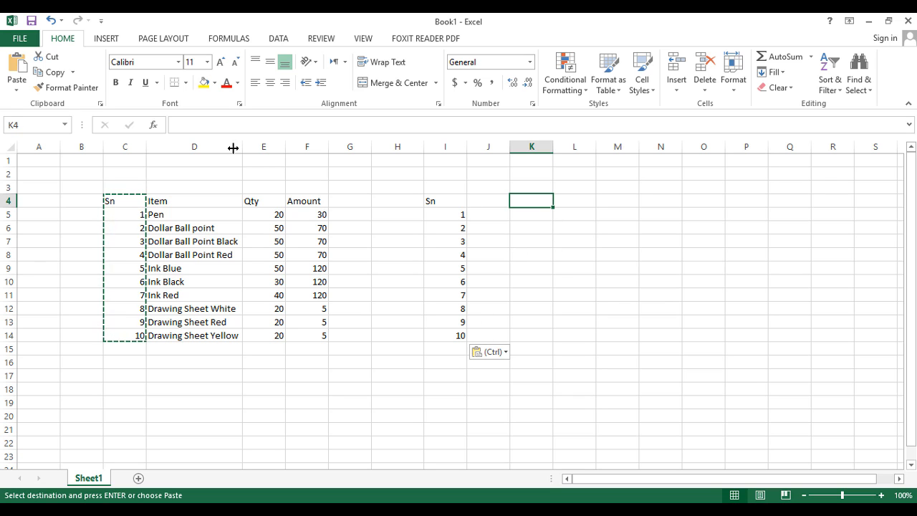
left_click(15, 65)
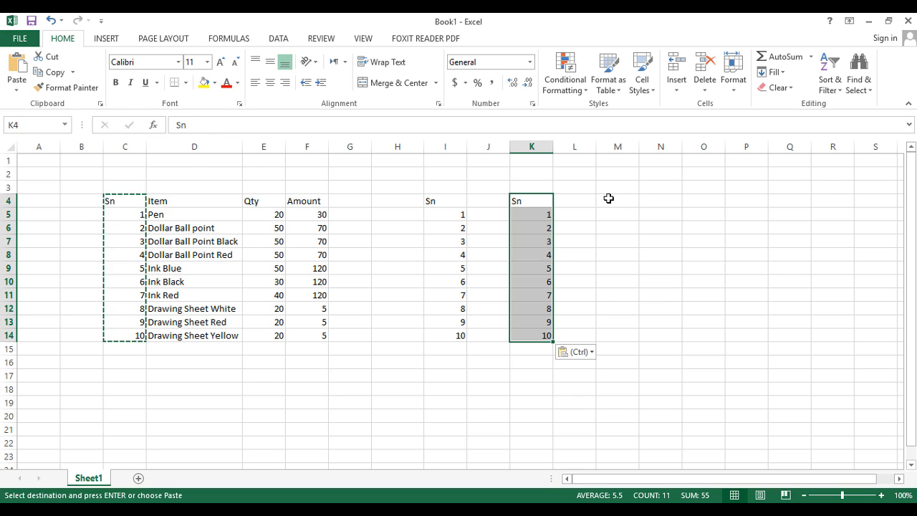
left_click(608, 200)
left_click(29, 71)
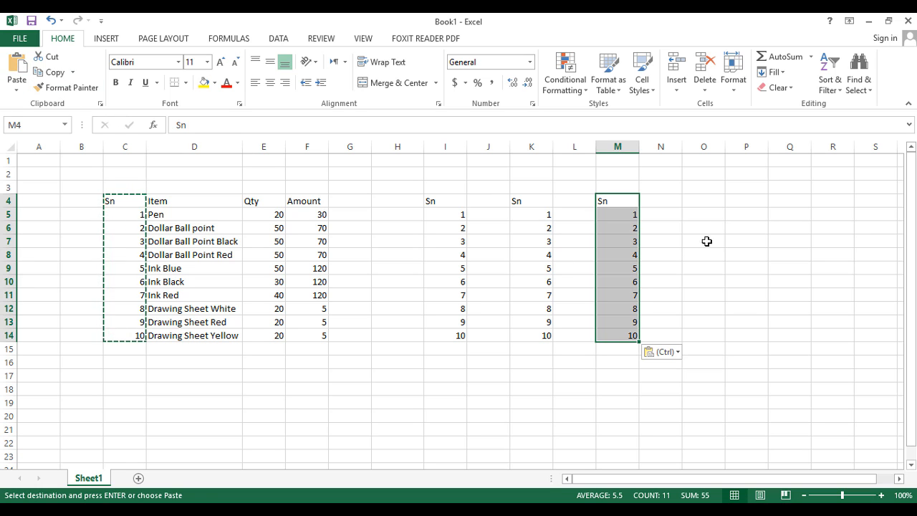
left_click(698, 200)
left_click(16, 68)
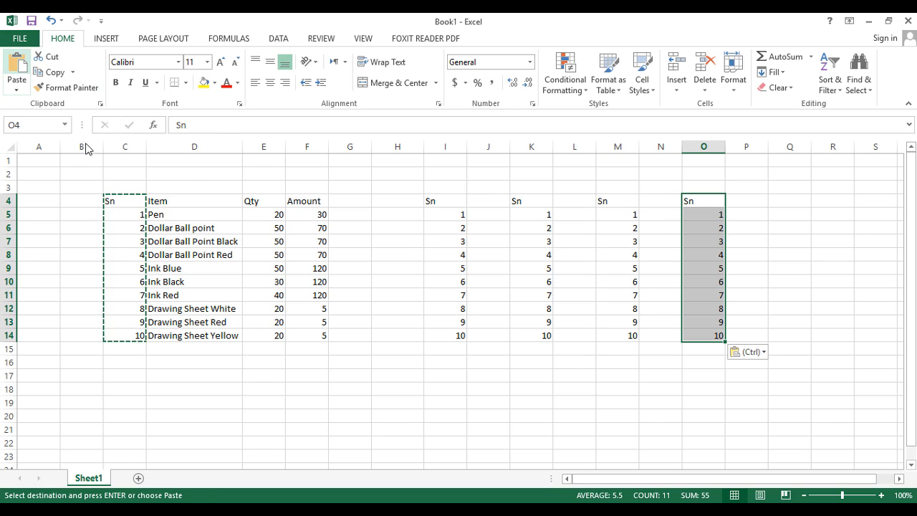
left_click(646, 440)
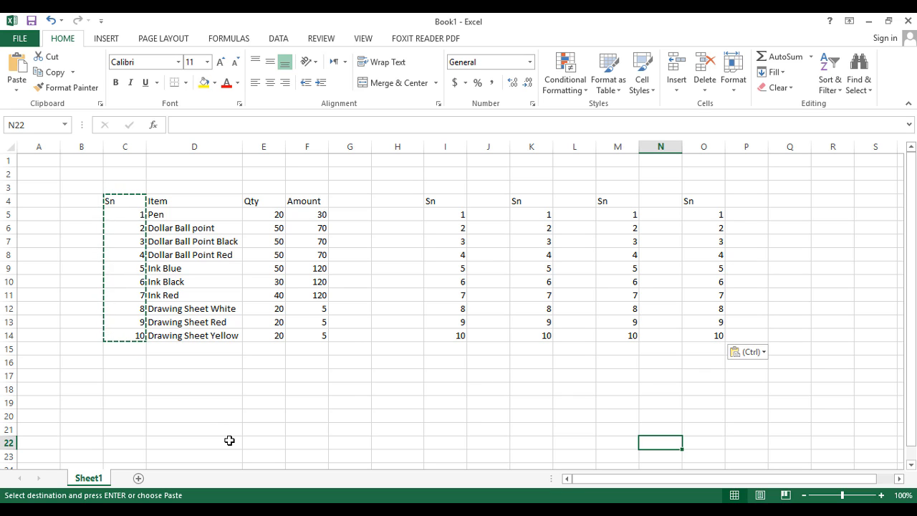
key("Escape")
key("Escape")
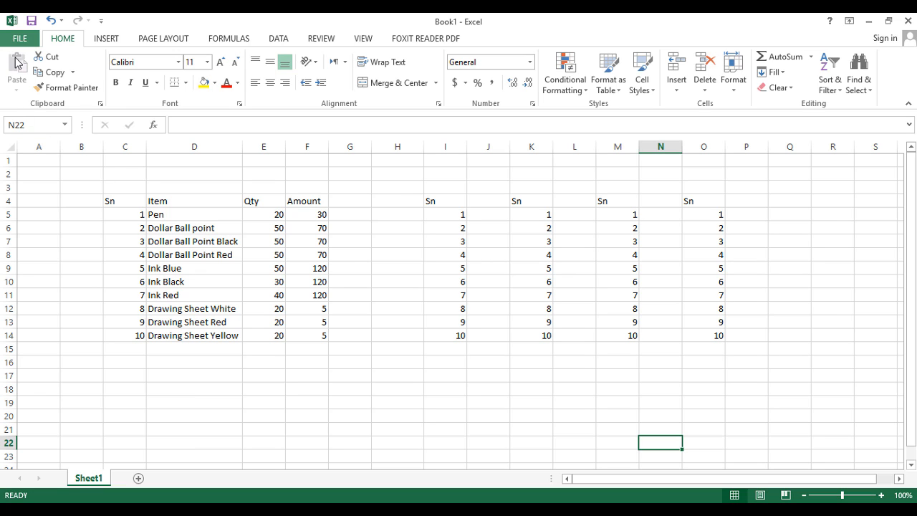
Delete all pasted copies of the Sn column by clearing the range I4:O16.
left_click(432, 199)
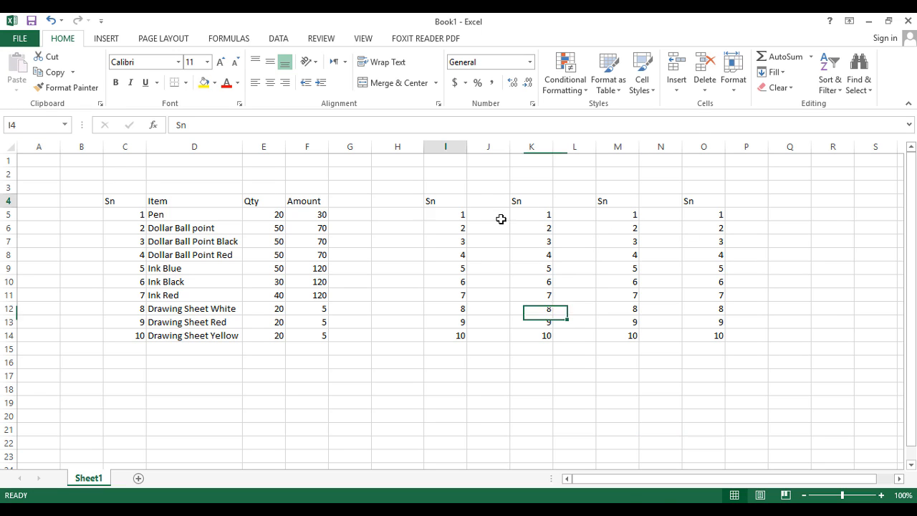
left_click_drag(501, 218, 715, 366)
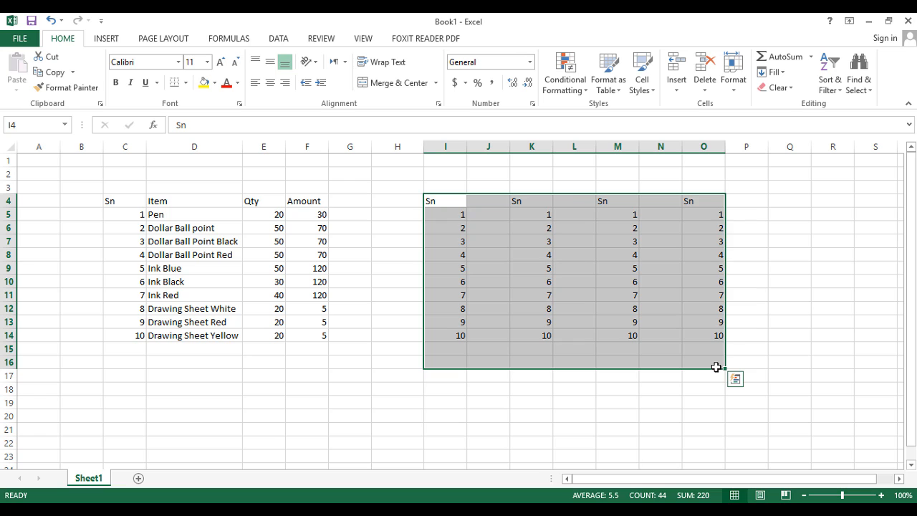
key("Delete")
left_click_drag(402, 351, 403, 362)
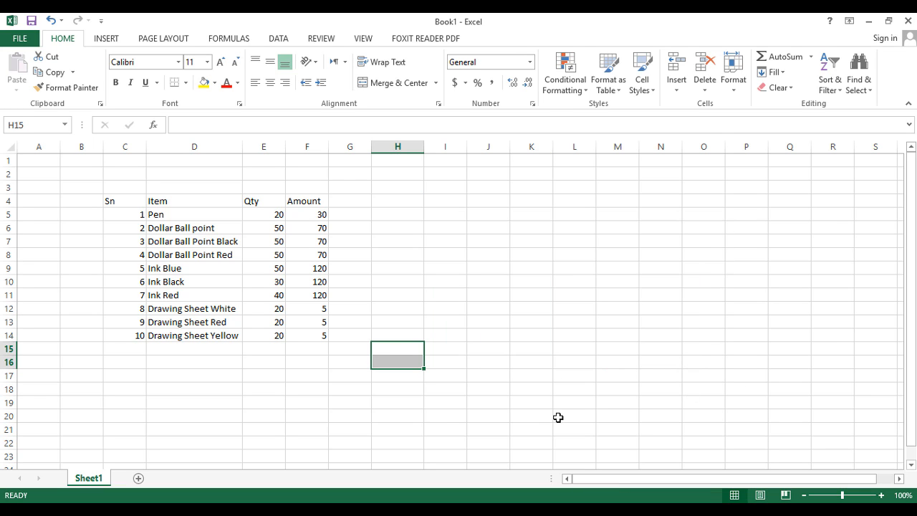
Move the Qty column with its heading, E4:E14, to column H starting at H4, and undo the move.
left_click(489, 268)
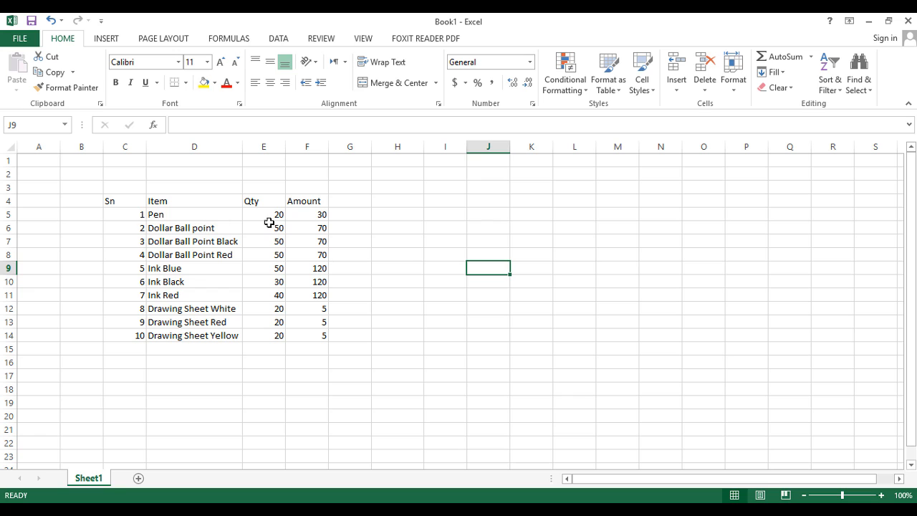
left_click_drag(267, 195, 276, 334)
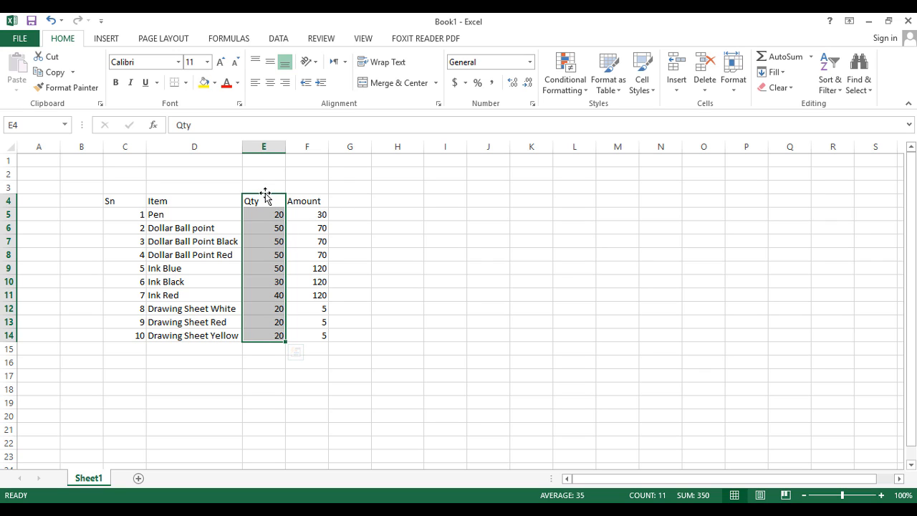
left_click_drag(265, 198, 397, 197)
left_click(570, 243)
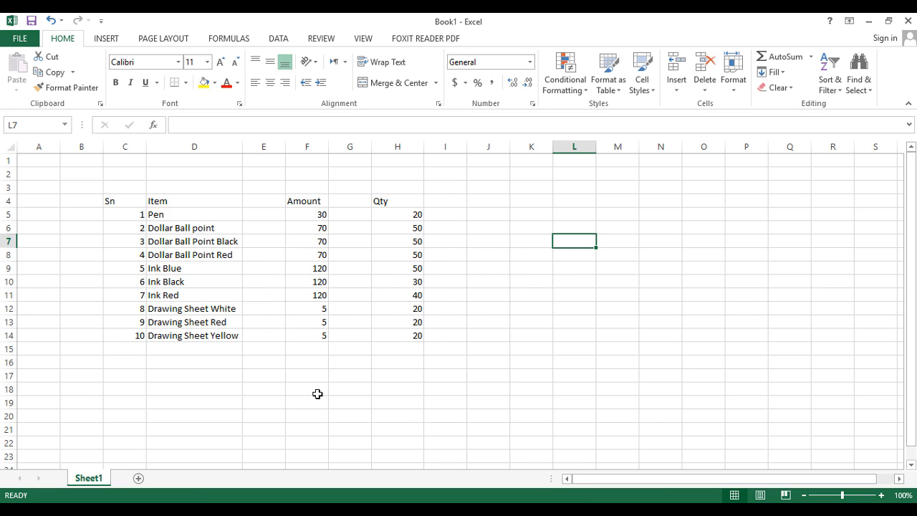
key("ctrl+z")
left_click(416, 285)
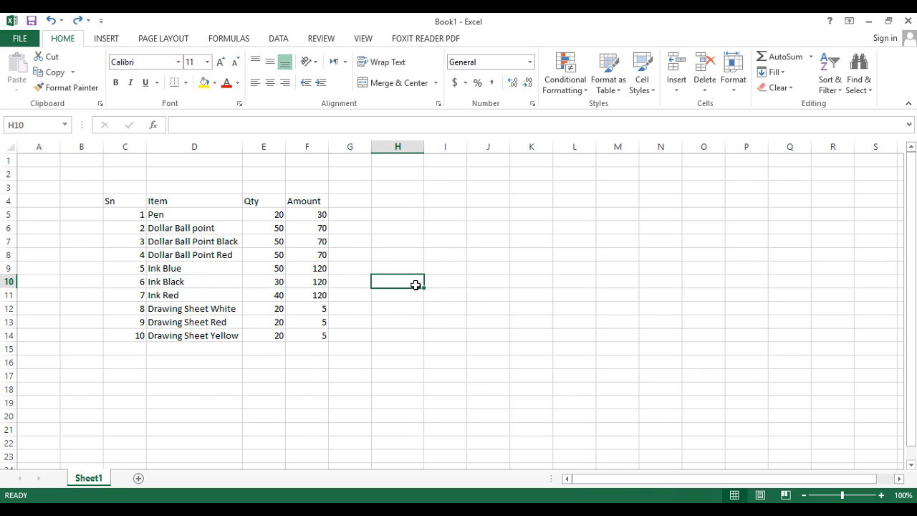
Move the whole table C4:F14 so it starts at cell B3, and fit column C's width to the item names.
left_click(118, 202)
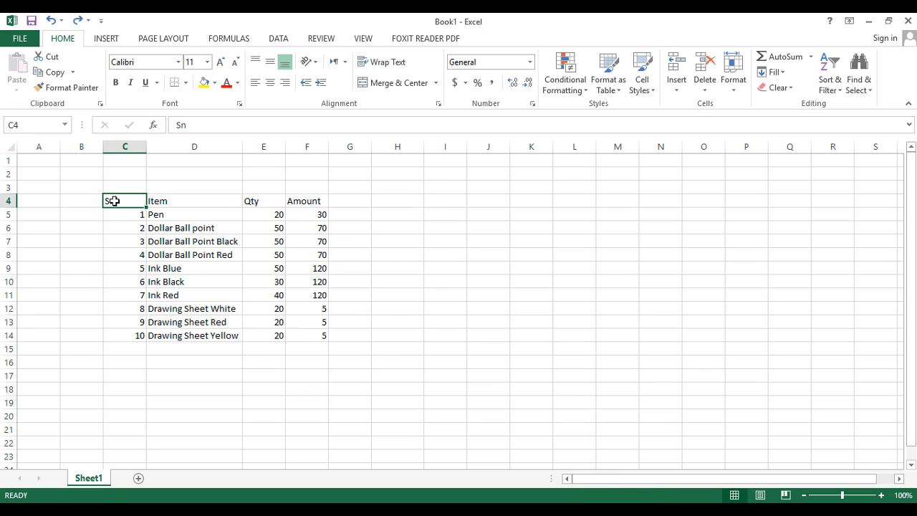
left_click_drag(116, 199, 308, 338)
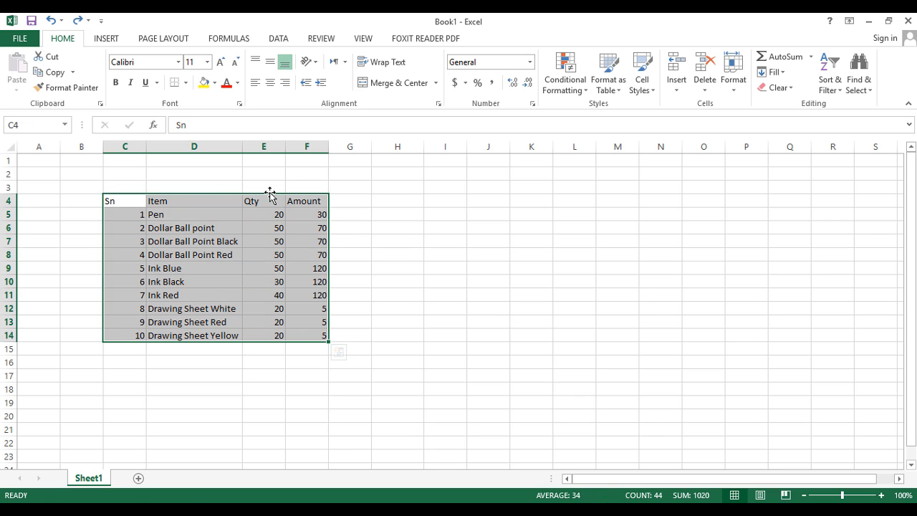
left_click_drag(270, 194, 151, 187)
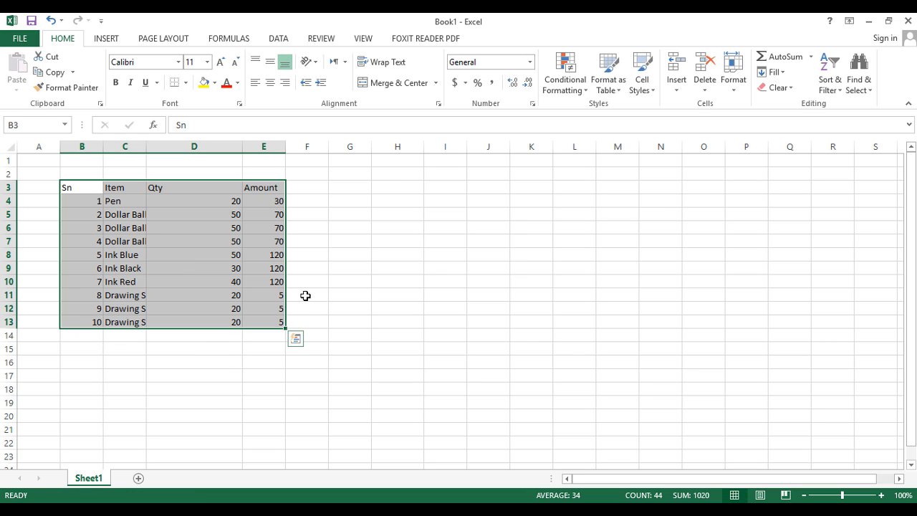
left_click(168, 257)
left_click(444, 305)
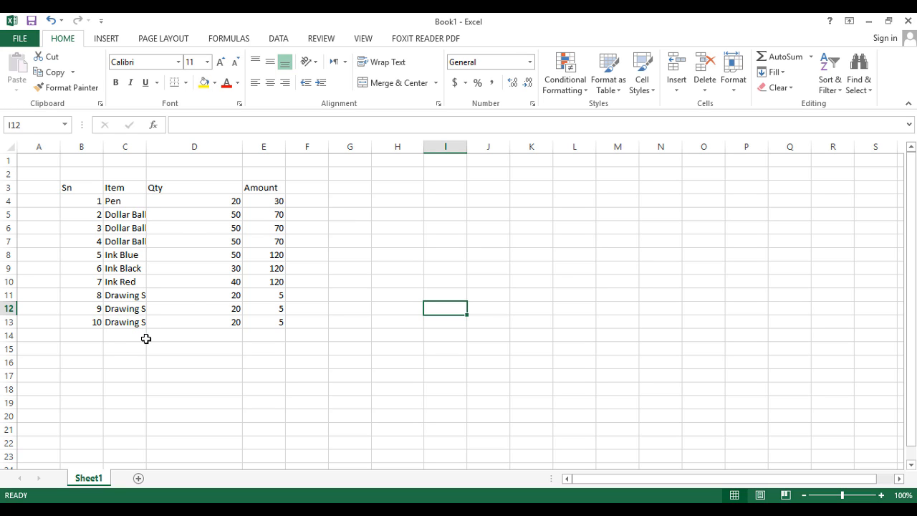
double_click(147, 143)
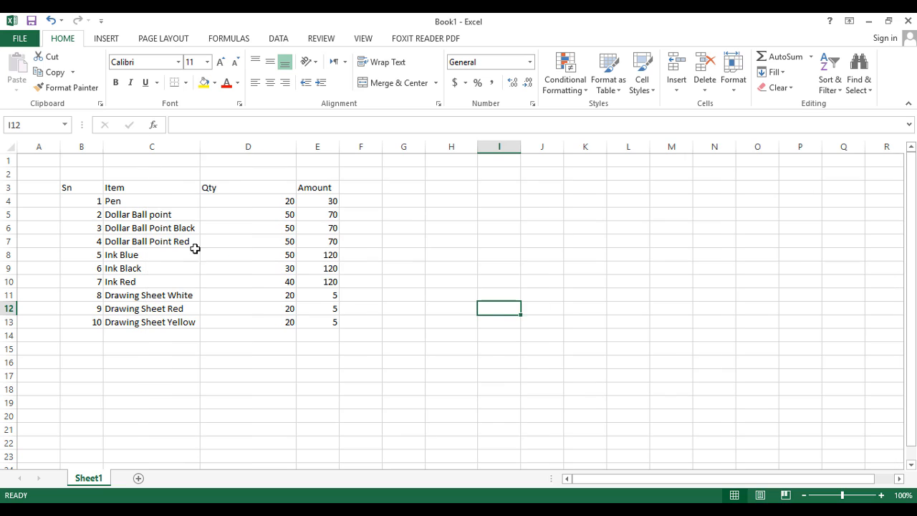
Shrink columns B, D and E until they are hidden, and narrow column C to less than its item names.
left_click(258, 236)
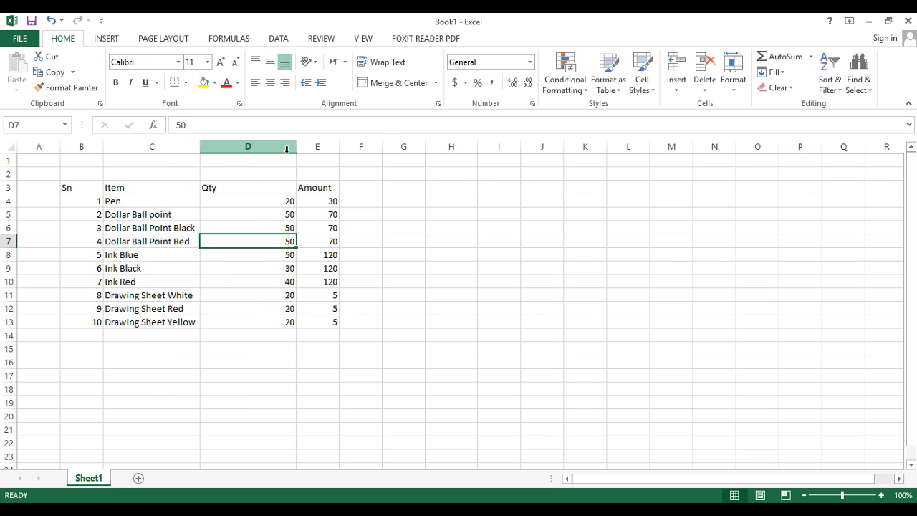
left_click_drag(295, 147, 199, 148)
left_click(324, 241)
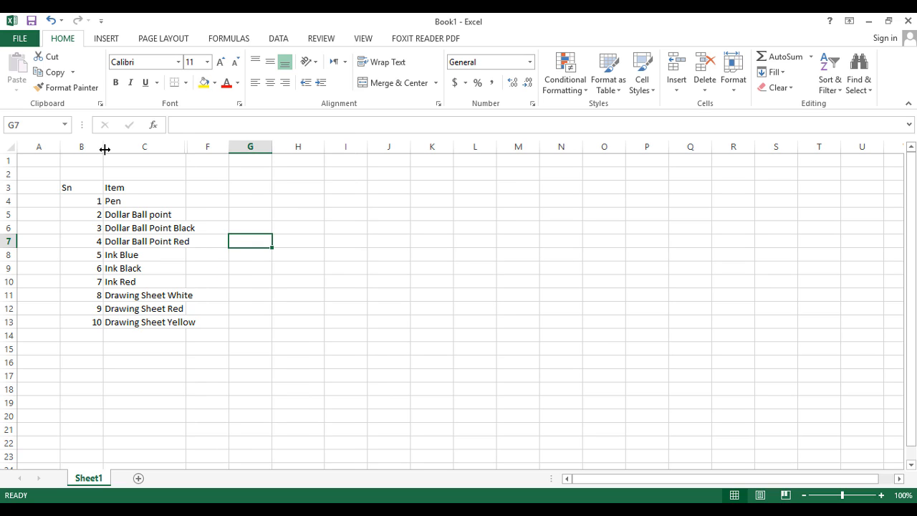
left_click_drag(105, 147, 58, 151)
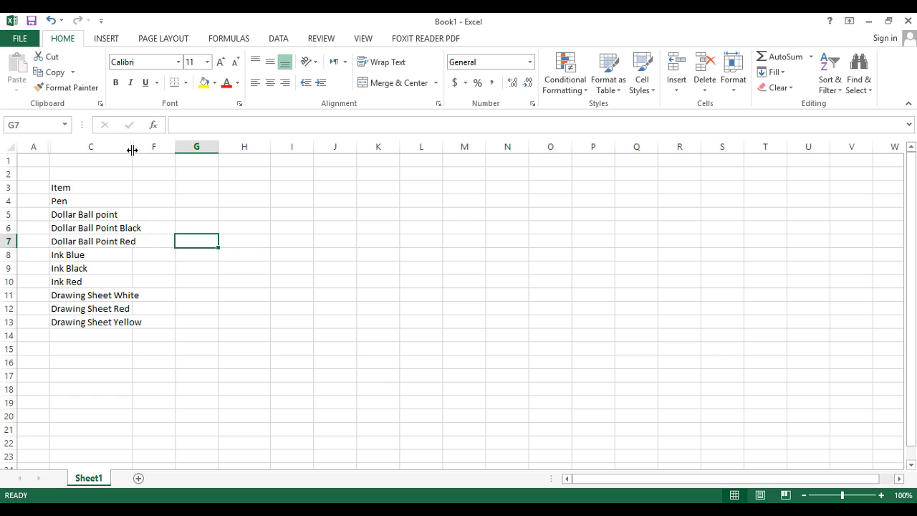
left_click_drag(132, 148, 98, 158)
left_click(222, 271)
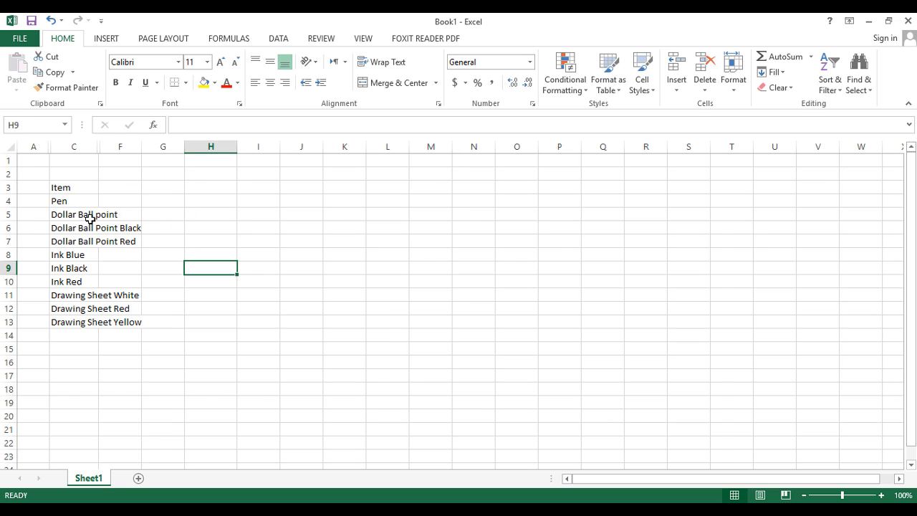
Select the entire sheet, AutoFit the width of all columns to their contents, and clear the selection.
left_click(8, 146)
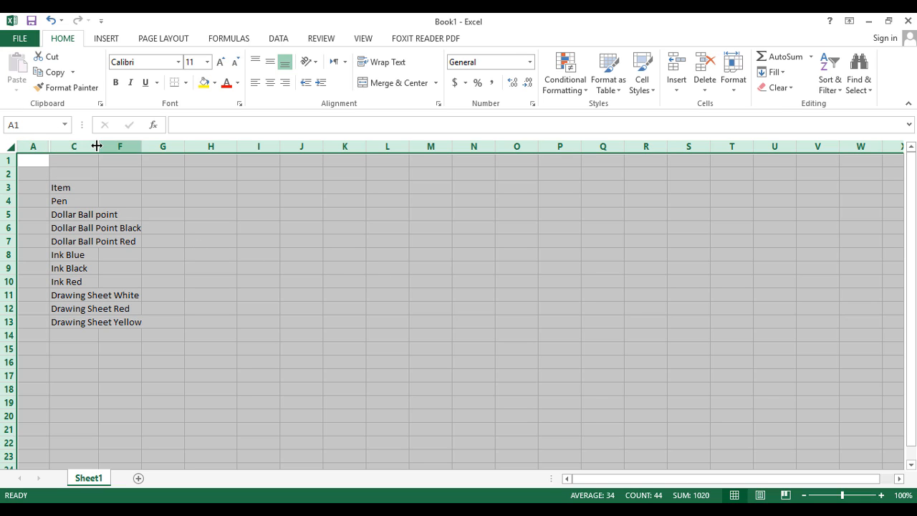
double_click(142, 147)
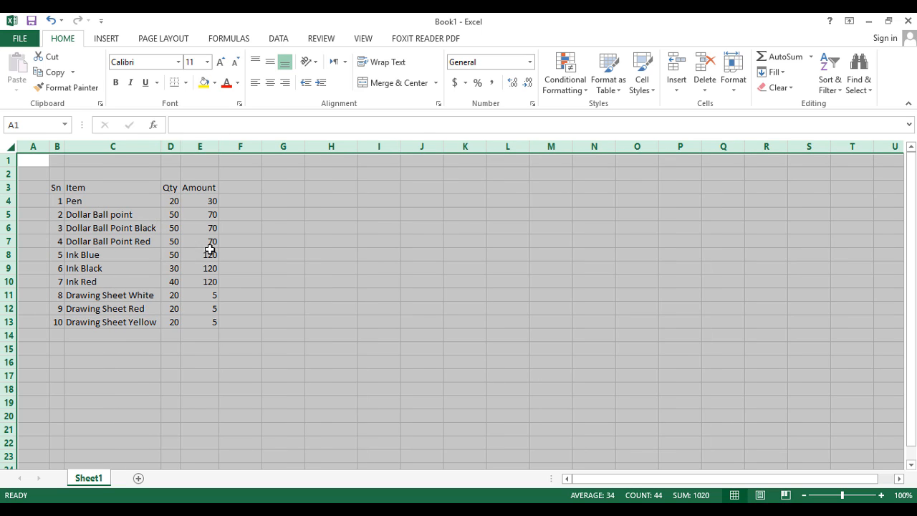
left_click(319, 252)
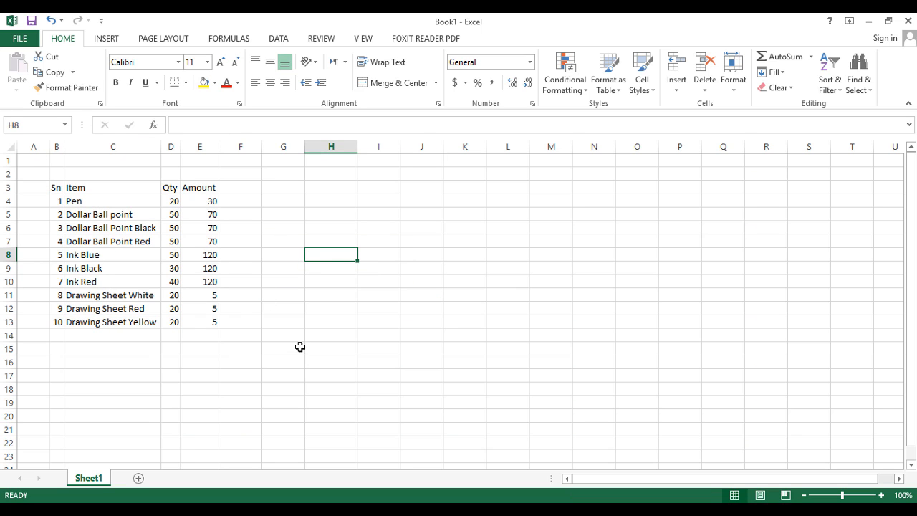
left_click_drag(49, 187, 182, 255)
left_click(197, 281)
left_click(190, 322)
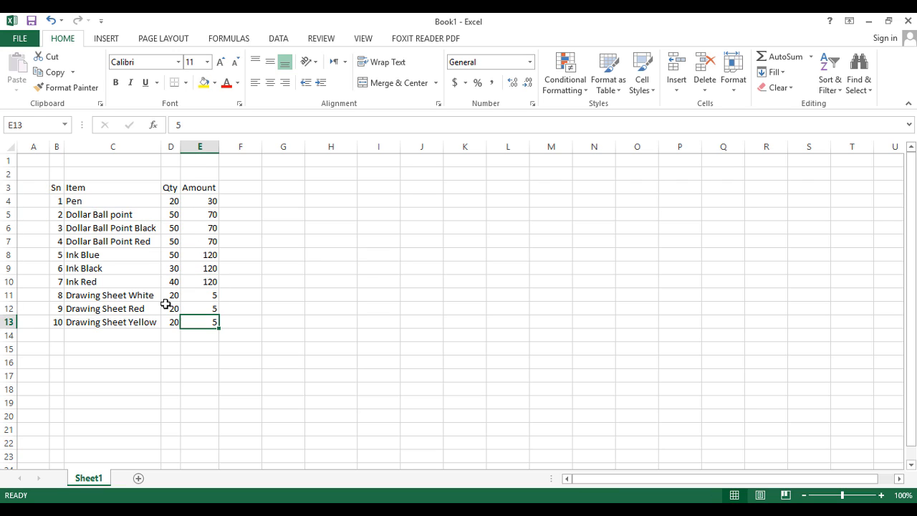
left_click(47, 187)
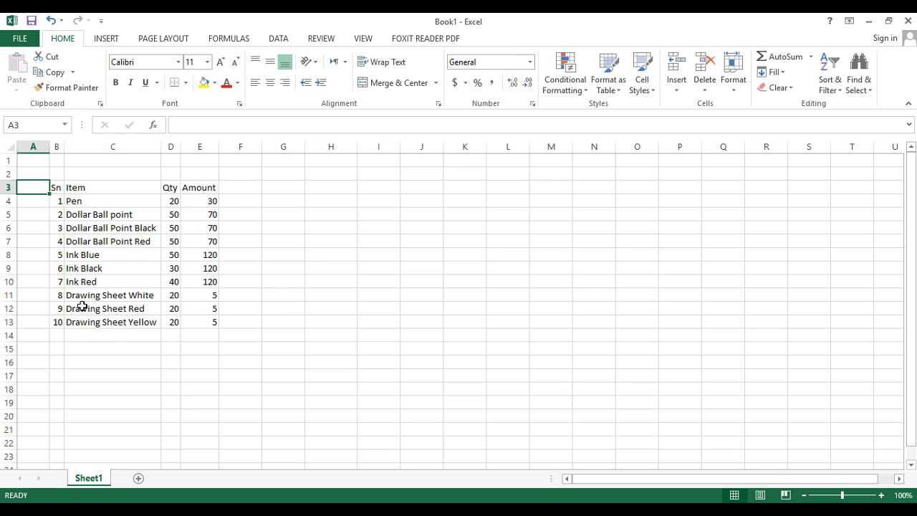
left_click(175, 337)
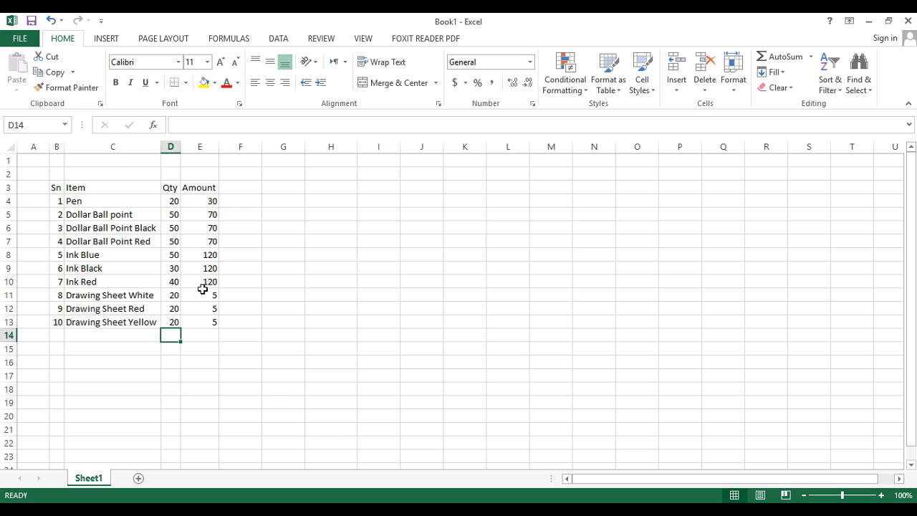
left_click(230, 199)
left_click(215, 280)
left_click(226, 306)
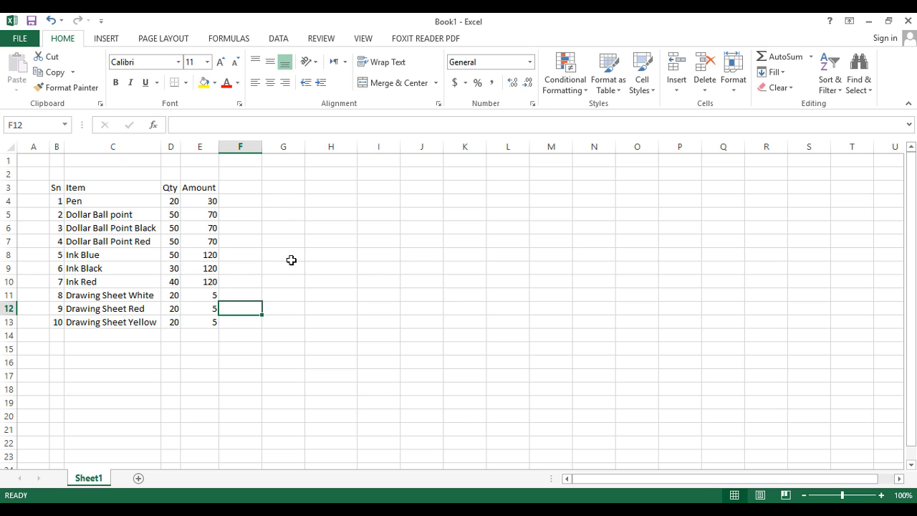